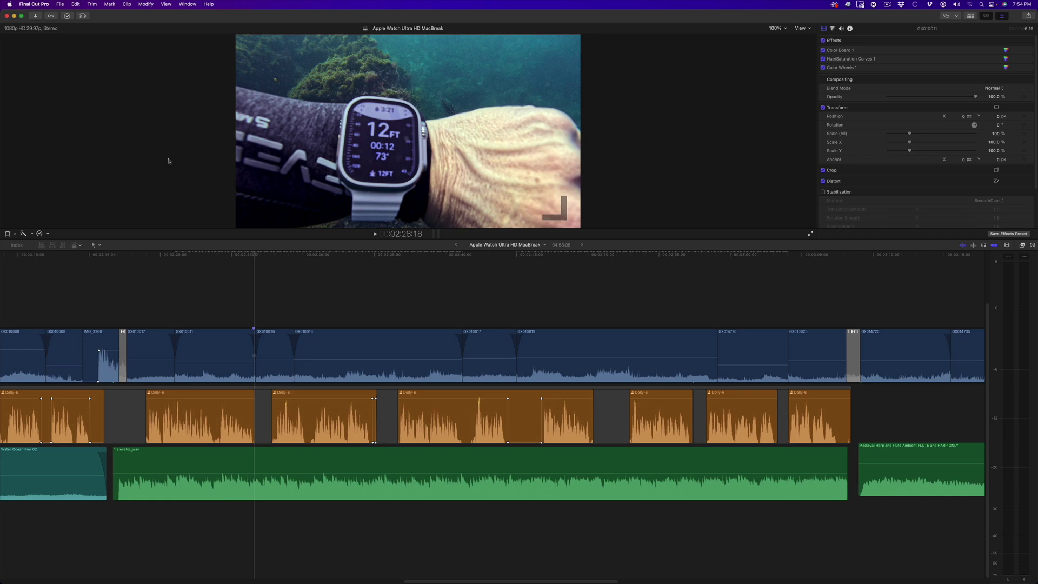
Drop the Elevator_wav clip four volume steps to -24 dB, then play a section to hear it.
{"action": "left_click", "coordinate": [256, 457]}
{"action": "key", "text": "ctrl+minus"}
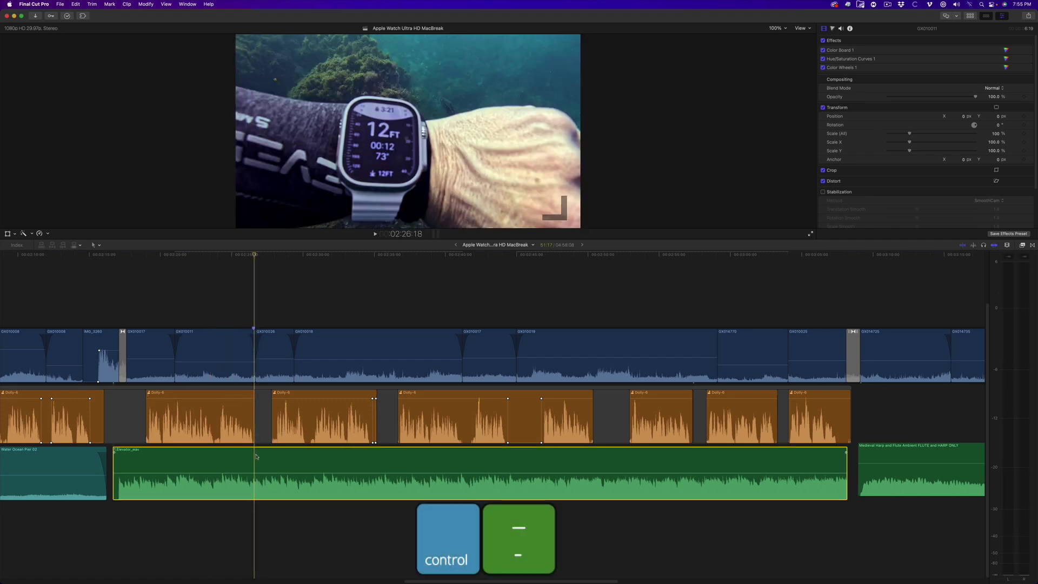
{"action": "key", "text": "ctrl+minus"}
{"action": "key", "text": "ctrl+minus"}
{"action": "key", "text": "ctrl+minus"}
{"action": "key", "text": "ctrl+minus"}
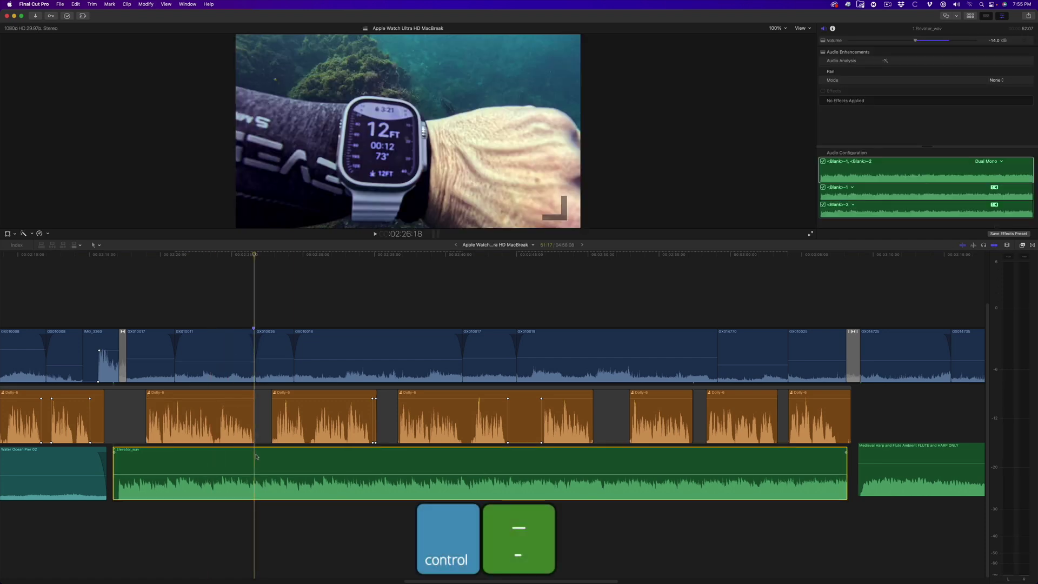
{"action": "key", "text": "ctrl+minus"}
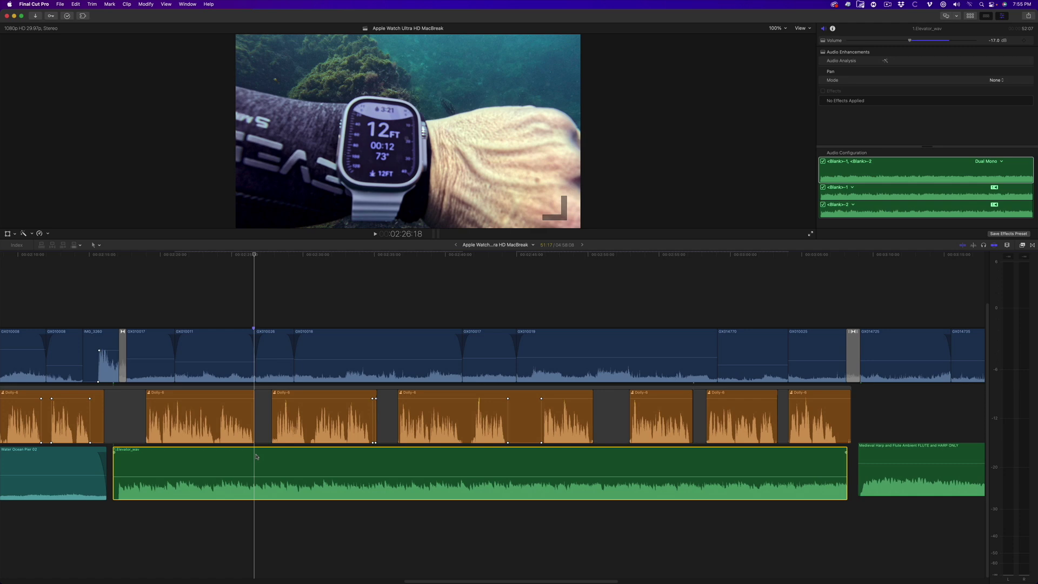
{"action": "key", "text": "ctrl+minus"}
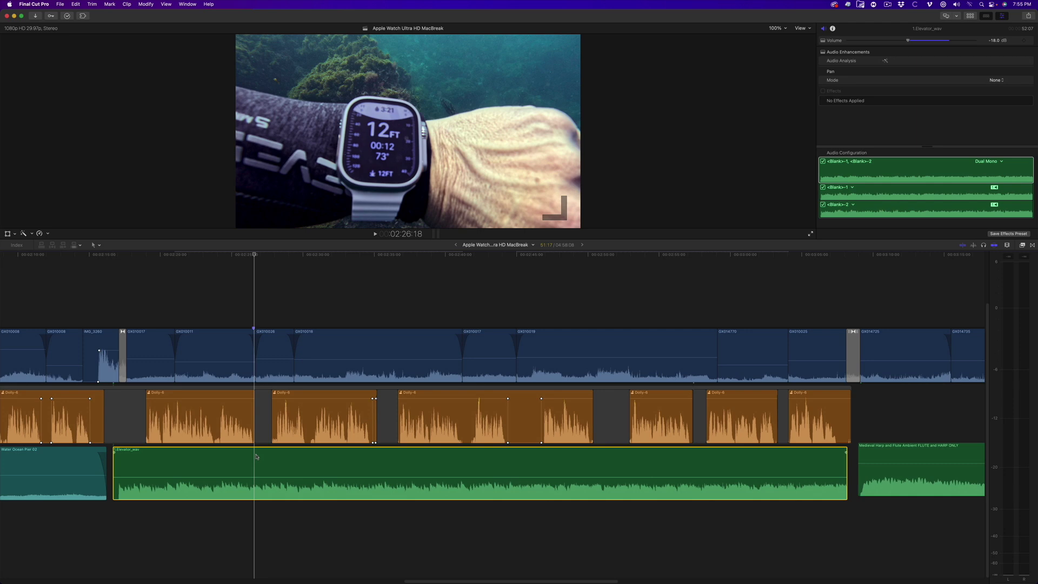
{"action": "key", "text": "space"}
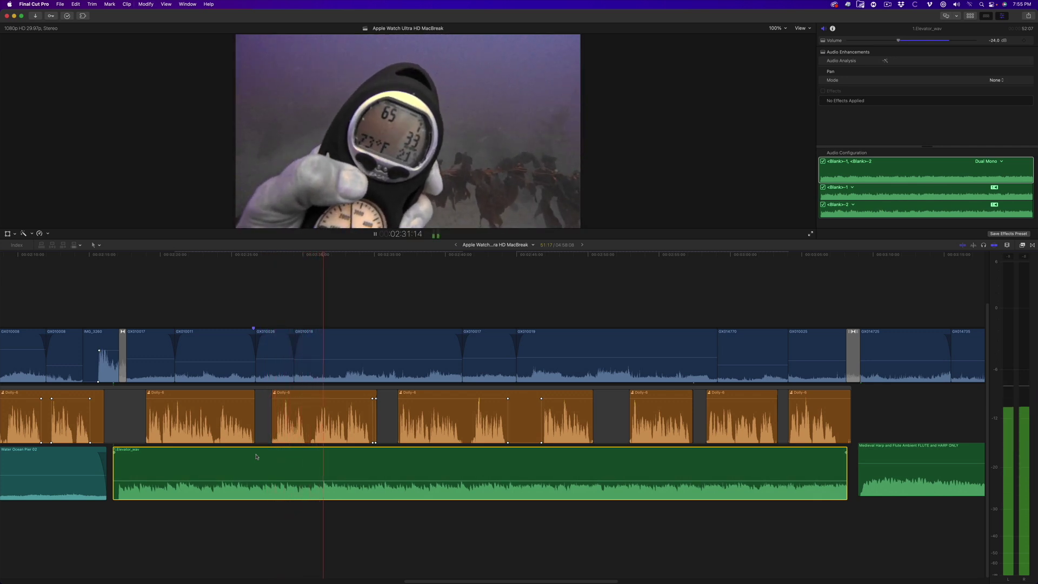
{"action": "key", "text": "space"}
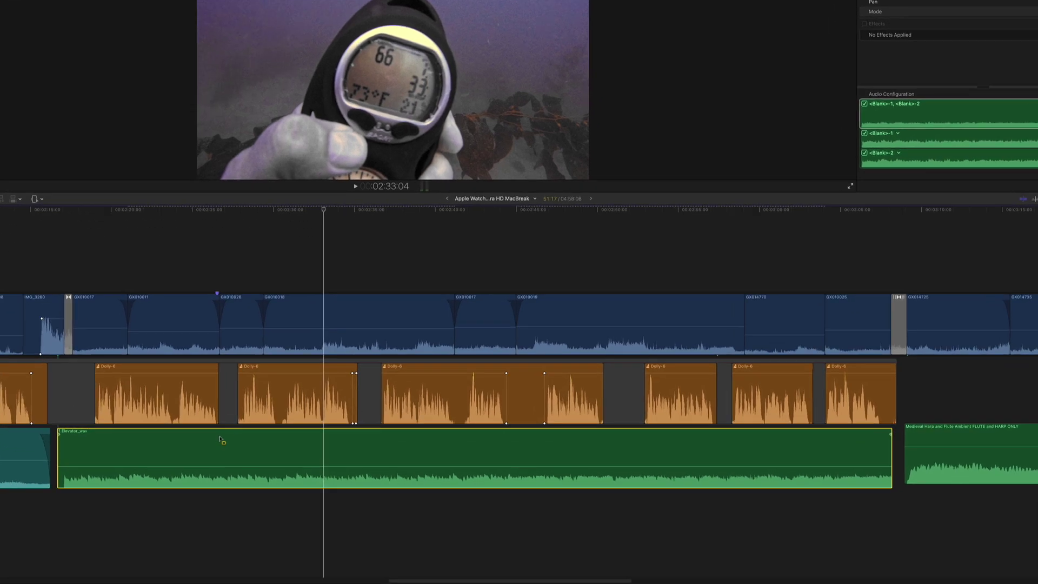
Raise the music over the first voiceover gap with a range volume bump and shift its fade-up keyframe.
{"action": "key", "text": "r"}
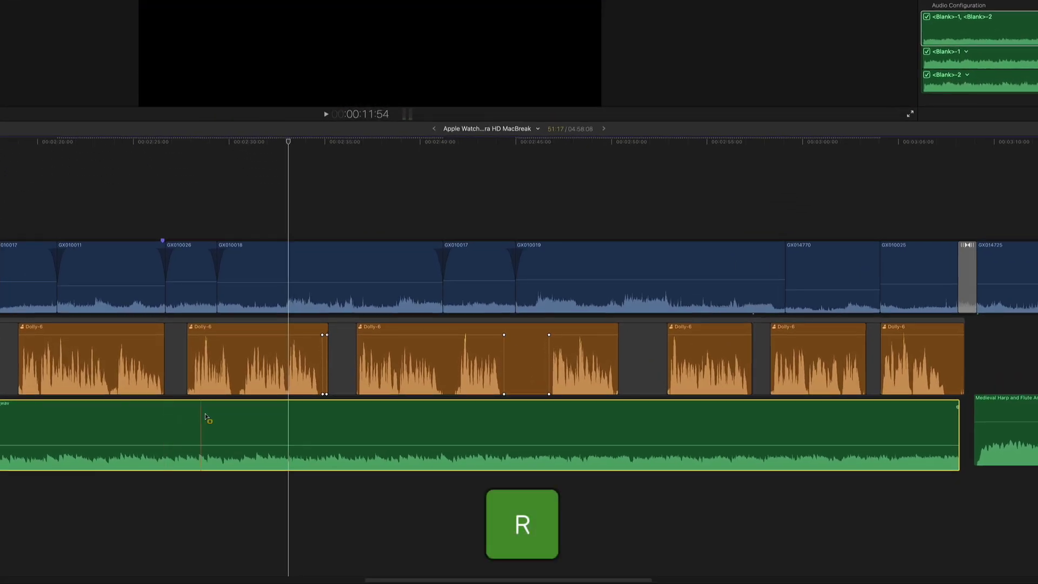
{"action": "left_click_drag", "start_coordinate": [321, 426], "coordinate": [360, 432]}
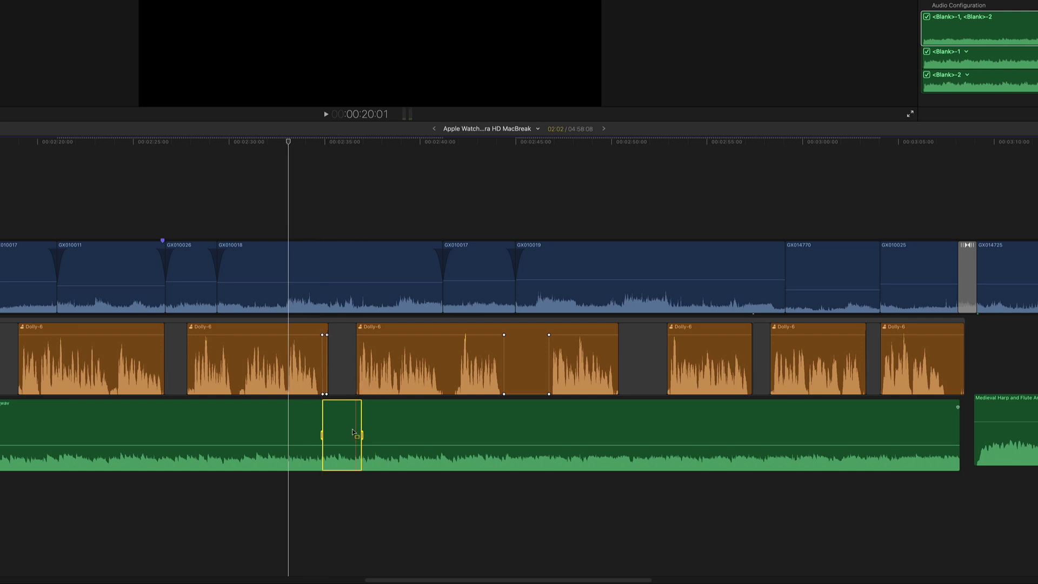
{"action": "key", "text": "ctrl+equal"}
{"action": "key", "text": "ctrl+equal"}
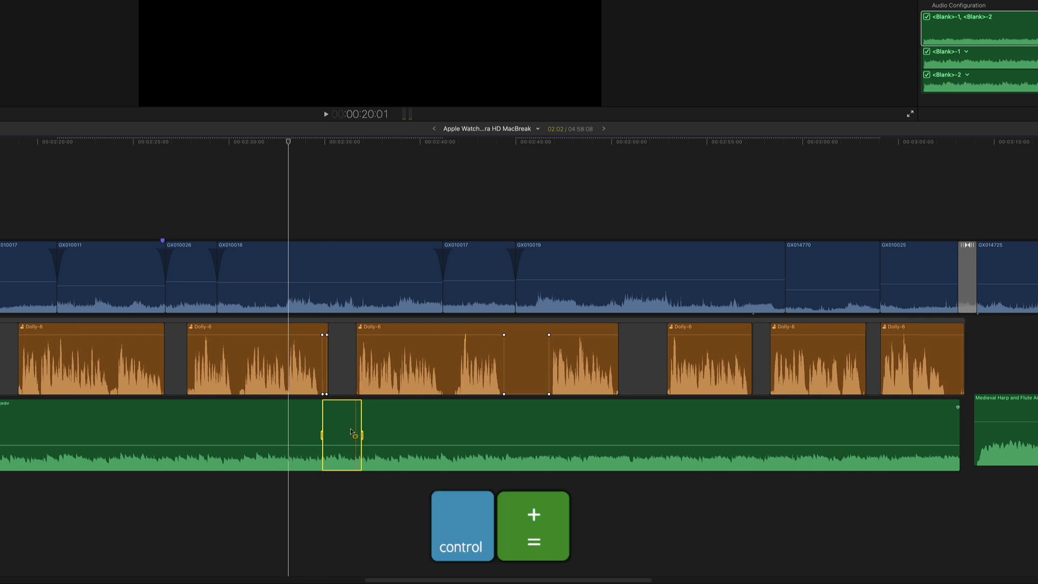
{"action": "key", "text": "ctrl+equal"}
{"action": "key", "text": "ctrl+equal"}
{"action": "key", "text": "ctrl+equal"}
{"action": "key", "text": "ctrl+equal"}
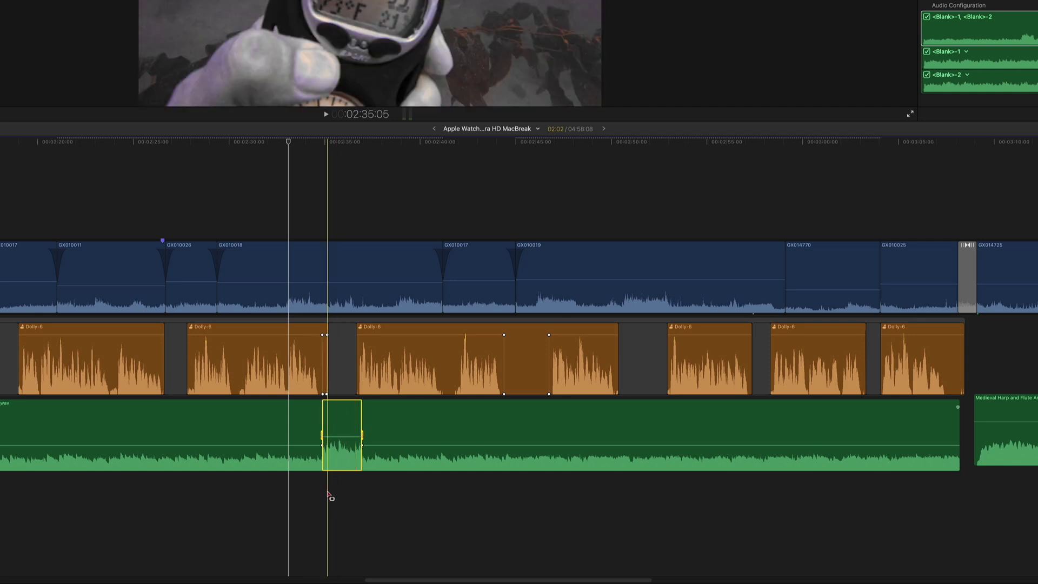
{"action": "left_click", "coordinate": [308, 508]}
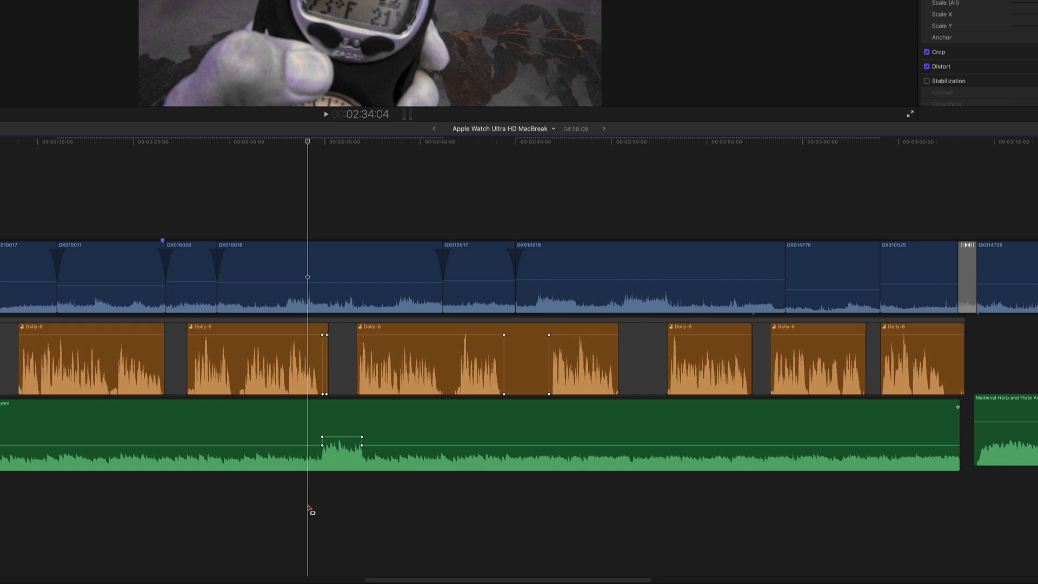
{"action": "key", "text": "space"}
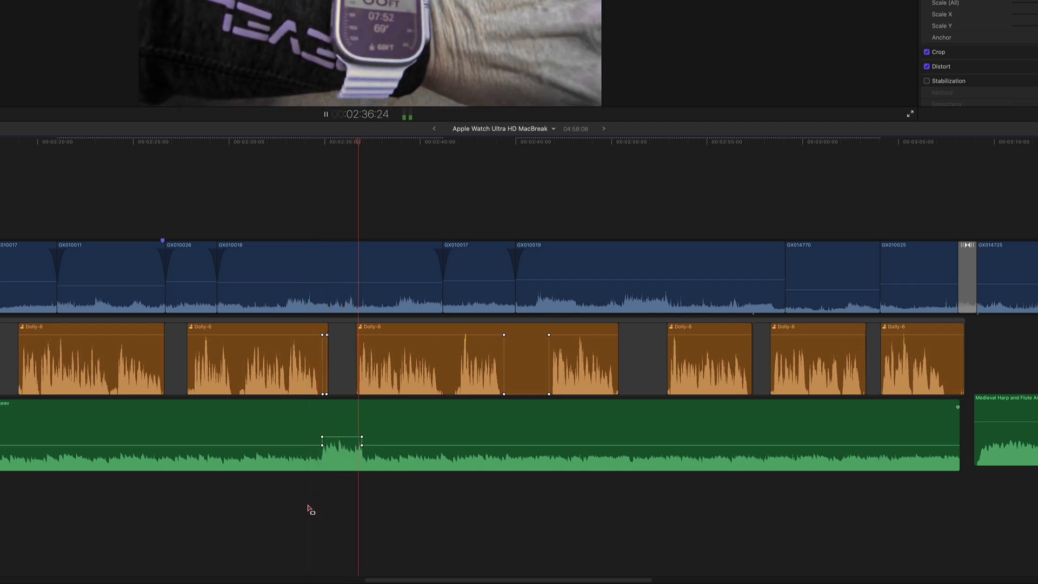
{"action": "key", "text": "space"}
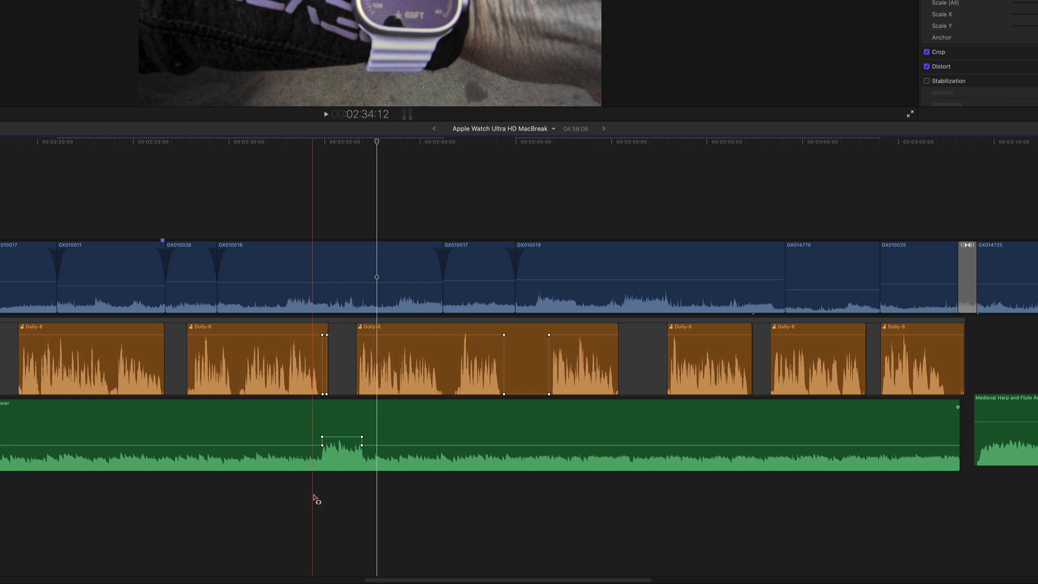
{"action": "left_click_drag", "start_coordinate": [362, 444], "coordinate": [316, 446]}
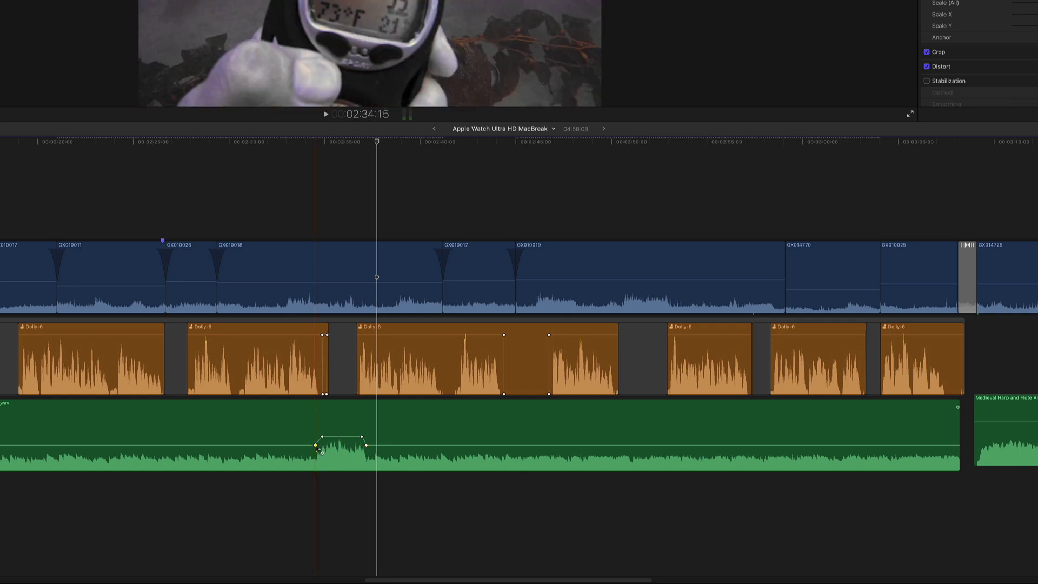
Copy the volume bump keyframes to the next voiceover gap and nudge the last keyframe later.
{"action": "left_click_drag", "start_coordinate": [307, 449], "coordinate": [377, 449]}
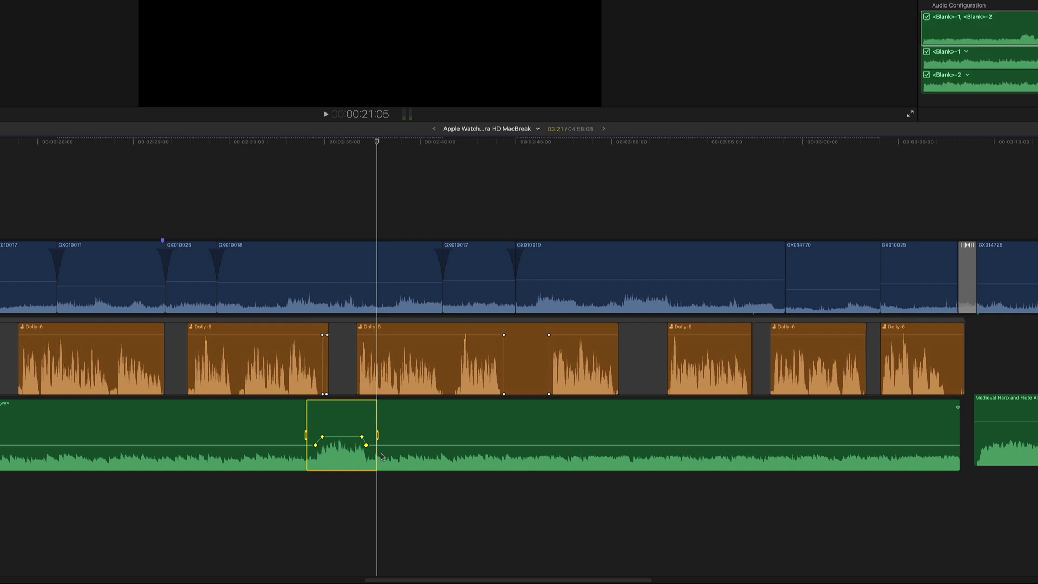
{"action": "key", "text": "alt+shift+c"}
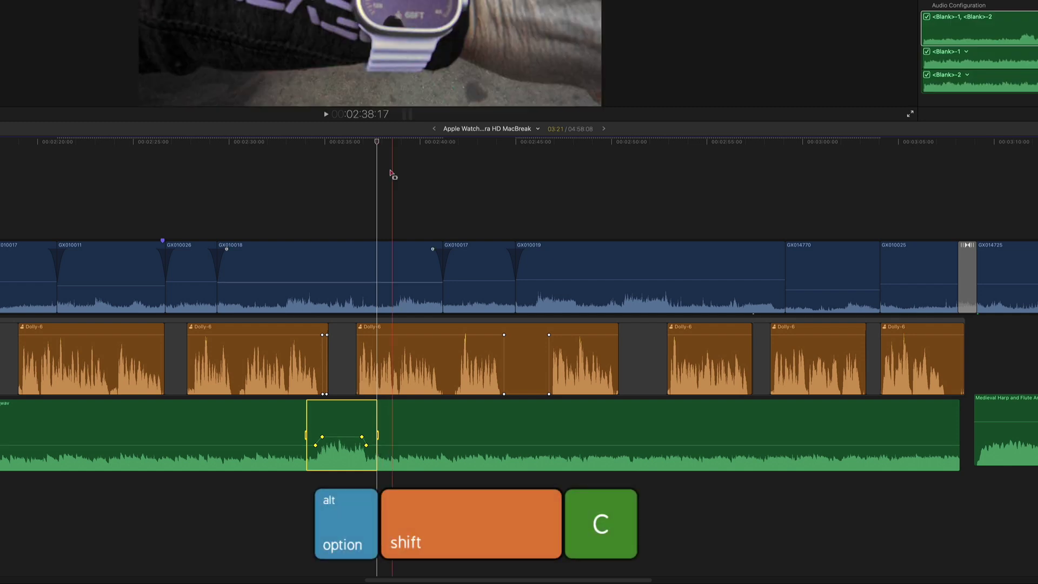
{"action": "left_click", "coordinate": [607, 216]}
{"action": "key", "text": "alt+shift+v"}
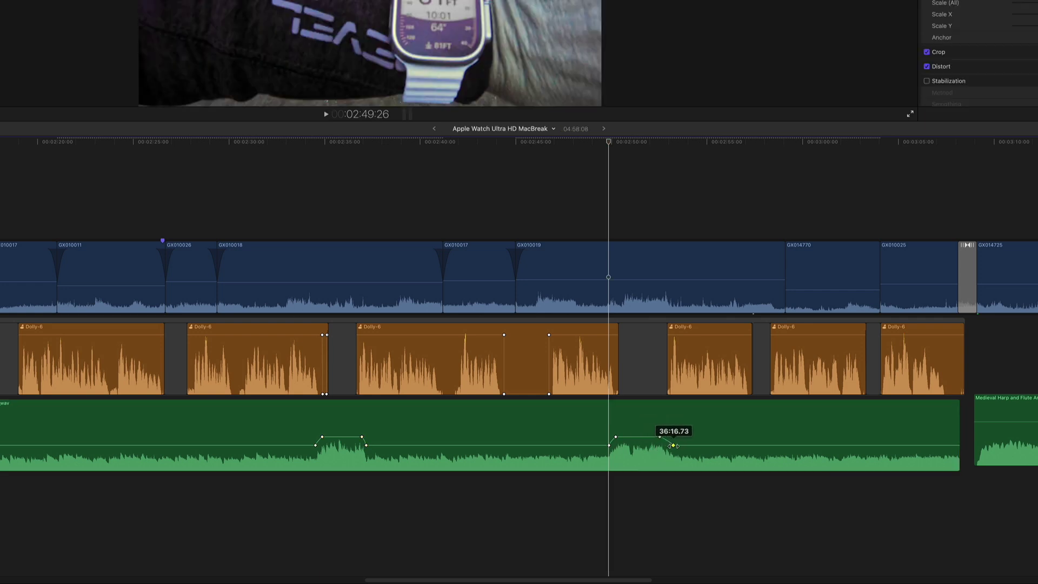
{"action": "left_click_drag", "start_coordinate": [661, 438], "coordinate": [670, 445]}
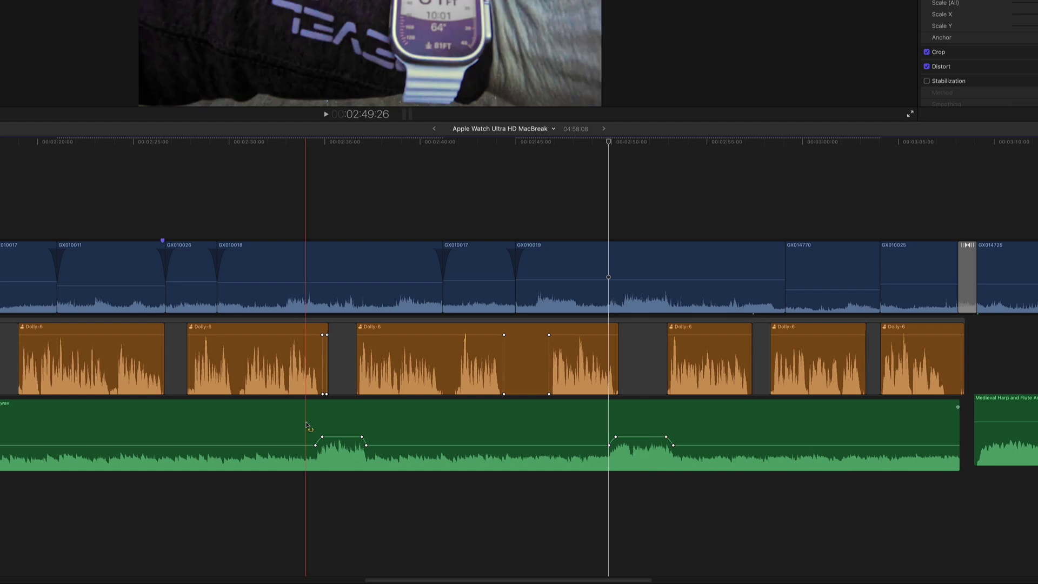
Delete the volume keyframes across both raised sections with Delete Keyframes and show the audio meters.
{"action": "left_click_drag", "start_coordinate": [306, 430], "coordinate": [682, 450]}
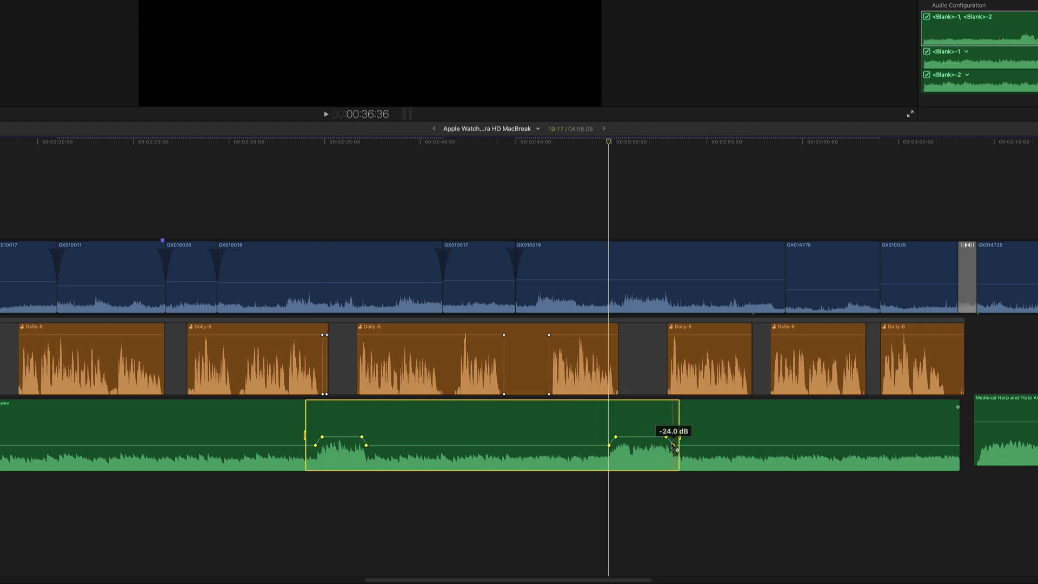
{"action": "right_click", "coordinate": [668, 438]}
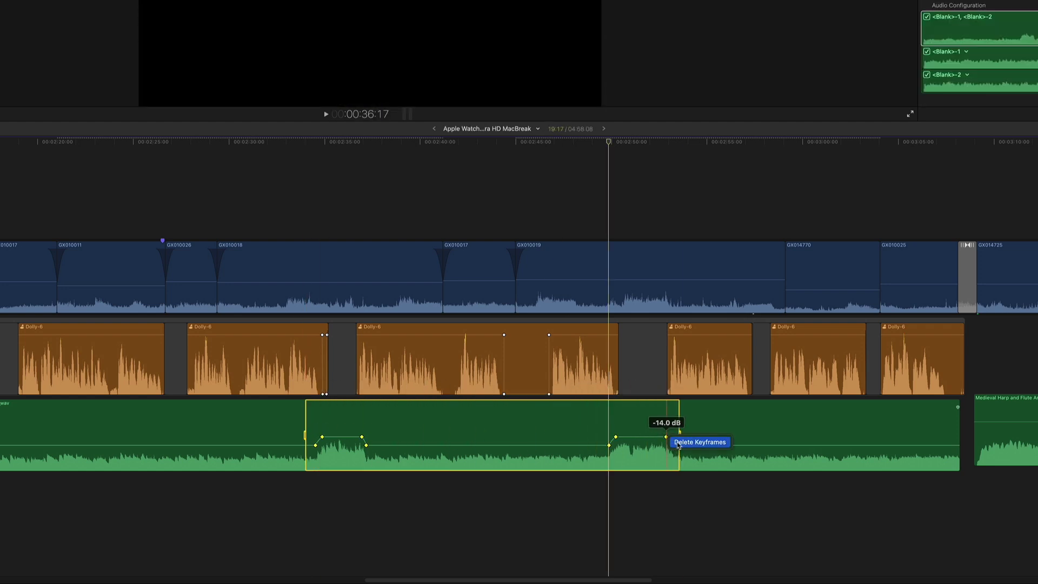
{"action": "left_click", "coordinate": [698, 442]}
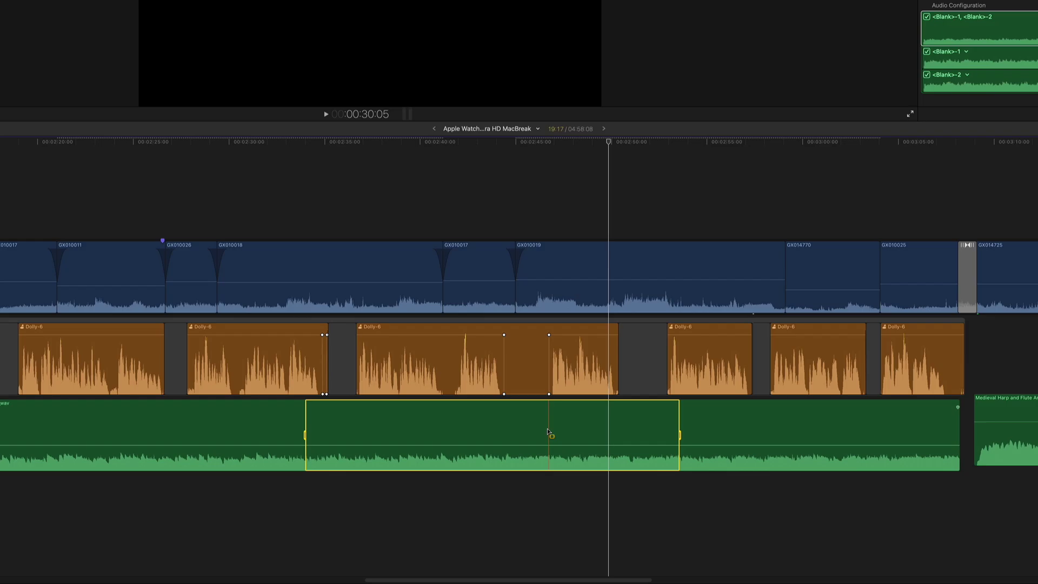
{"action": "left_click", "coordinate": [252, 7]}
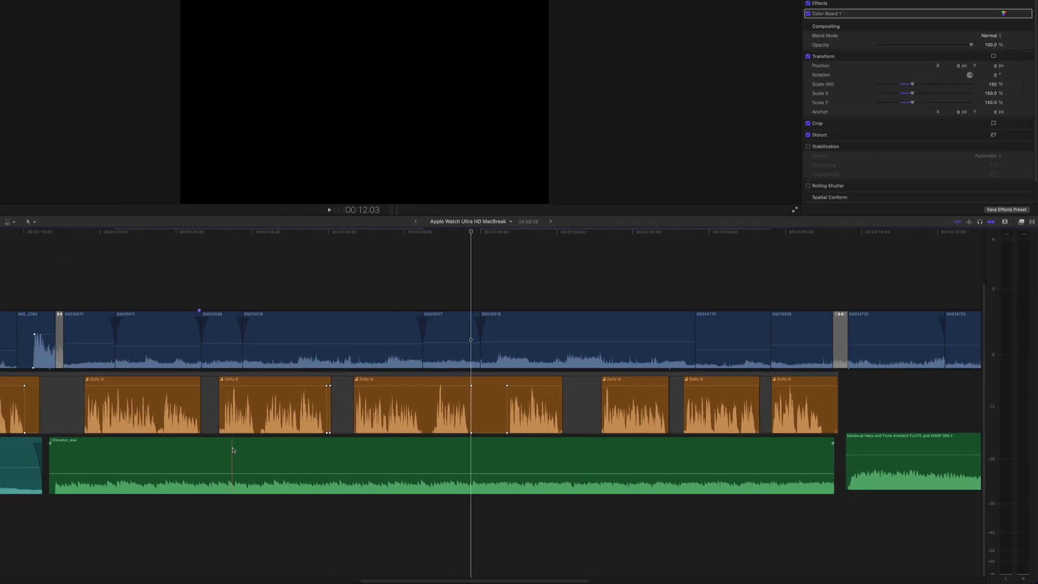
Blade the selected Elevator_wav clip with Command-B at each voiceover clip's start and end.
{"action": "left_click", "coordinate": [284, 458]}
{"action": "key", "text": "ctrl+g"}
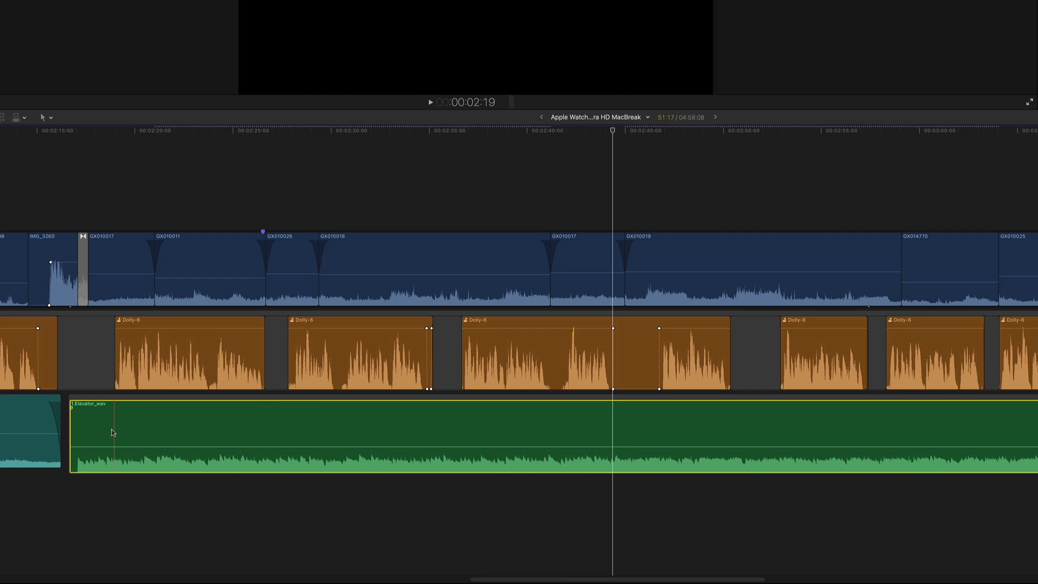
{"action": "key", "text": "super+b"}
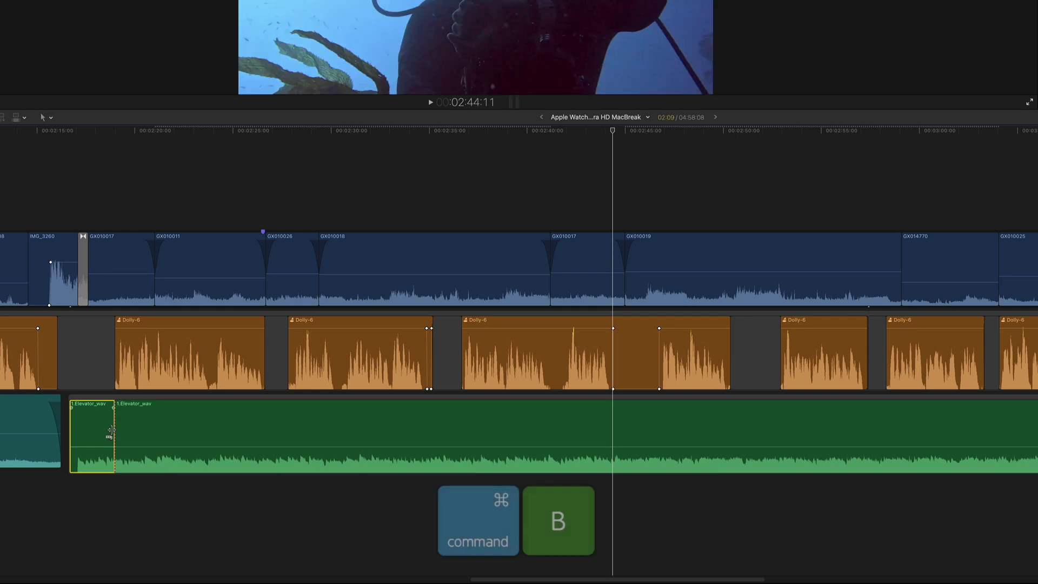
{"action": "key", "text": "super+b"}
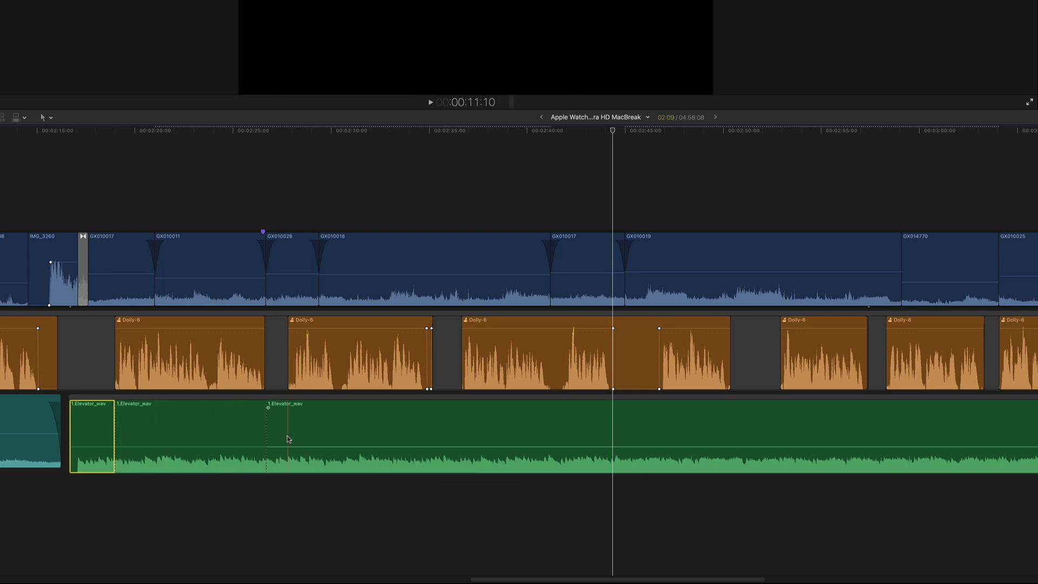
{"action": "key", "text": "super+b"}
{"action": "key", "text": "super+b"}
{"action": "key", "text": "super+b"}
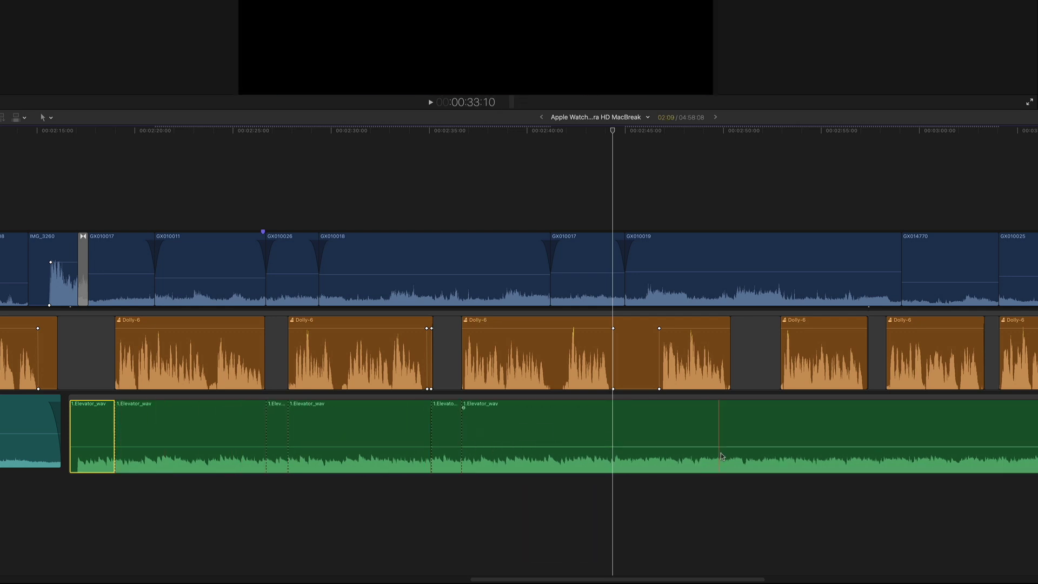
{"action": "key", "text": "super+b"}
{"action": "key", "text": "super+b"}
{"action": "key", "text": "super+b"}
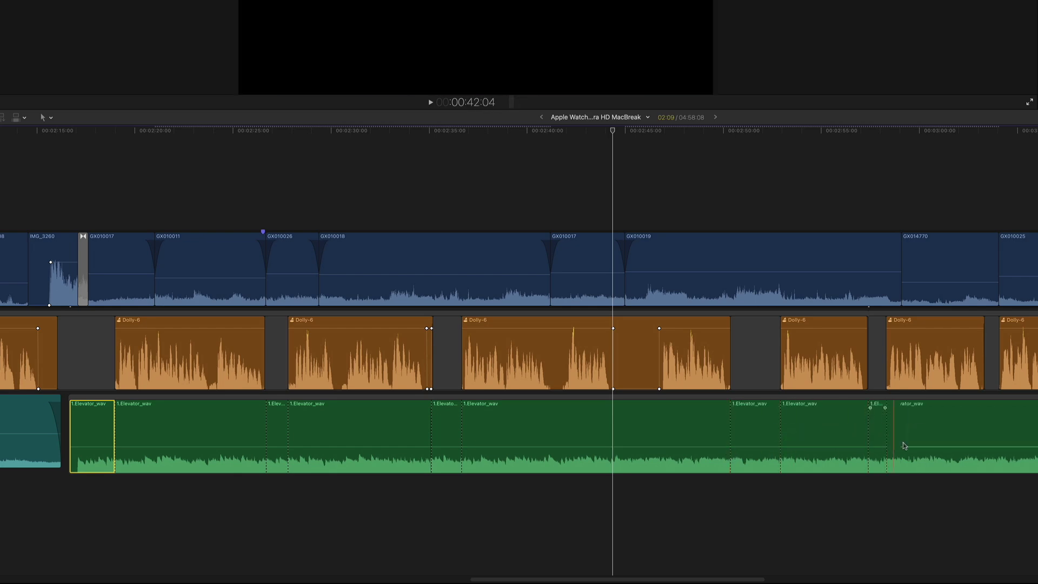
{"action": "key", "text": "super+b"}
{"action": "key", "text": "super+b"}
{"action": "key", "text": "super+b"}
Check the editing preferences for fade durations and add crossfades across all Elevator music pieces.
{"action": "key", "text": "super+comma"}
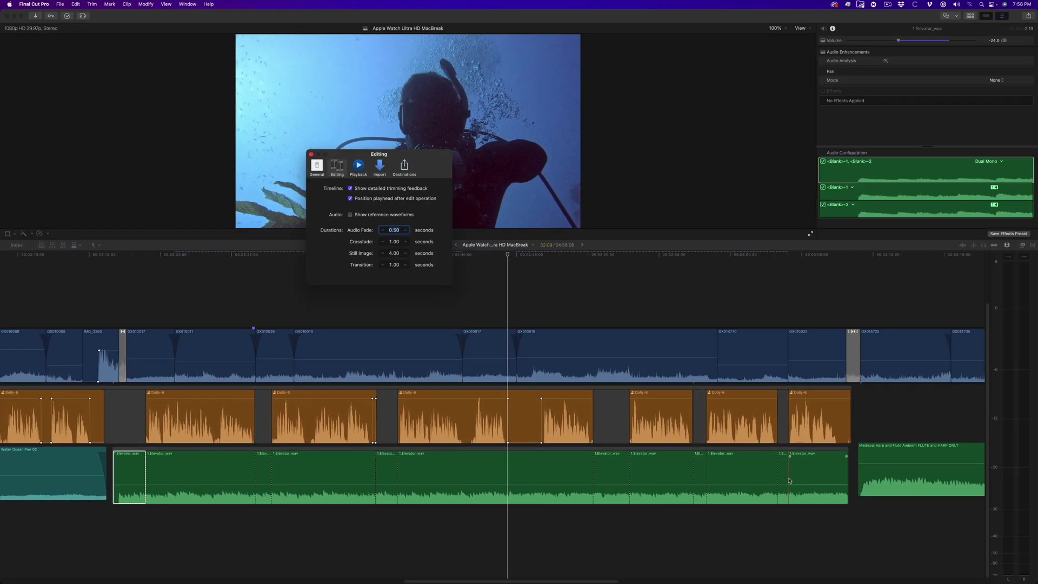
{"action": "key", "text": "super+w"}
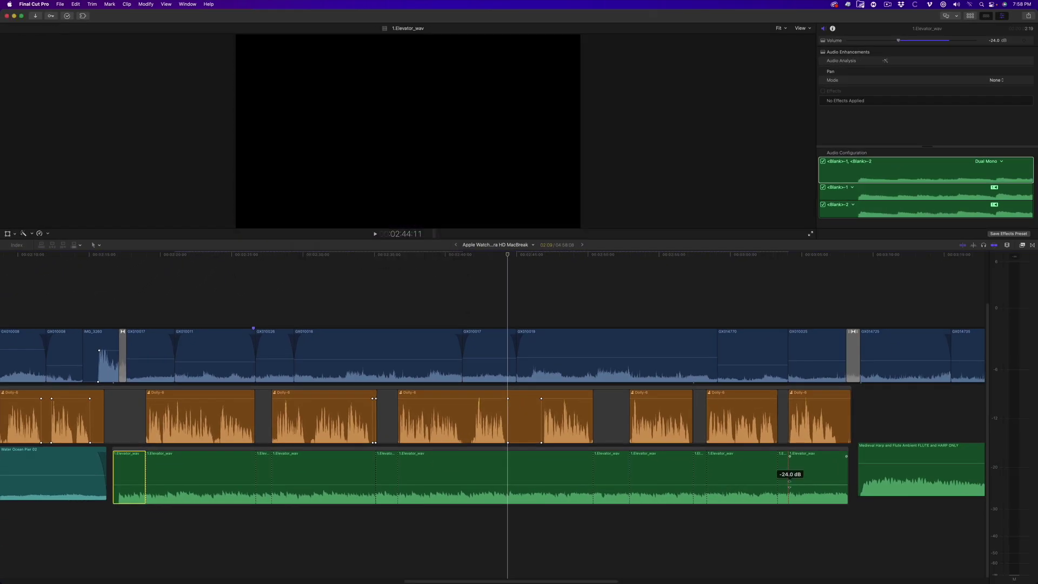
{"action": "left_click_drag", "start_coordinate": [806, 508], "coordinate": [134, 466]}
{"action": "key", "text": "alt+t"}
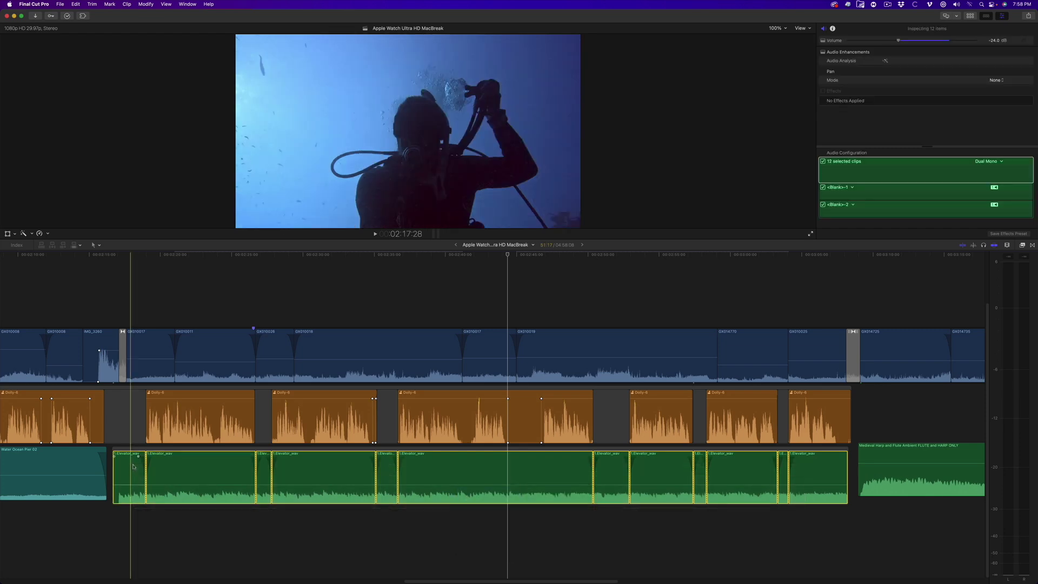
Select the six gap music pieces and raise them +15 dB with Adjust Volume > Relative.
{"action": "left_click", "coordinate": [132, 513]}
{"action": "left_click", "coordinate": [130, 475]}
{"action": "left_click", "coordinate": [263, 475], "text": "super"}
{"action": "left_click", "coordinate": [387, 479], "text": "super"}
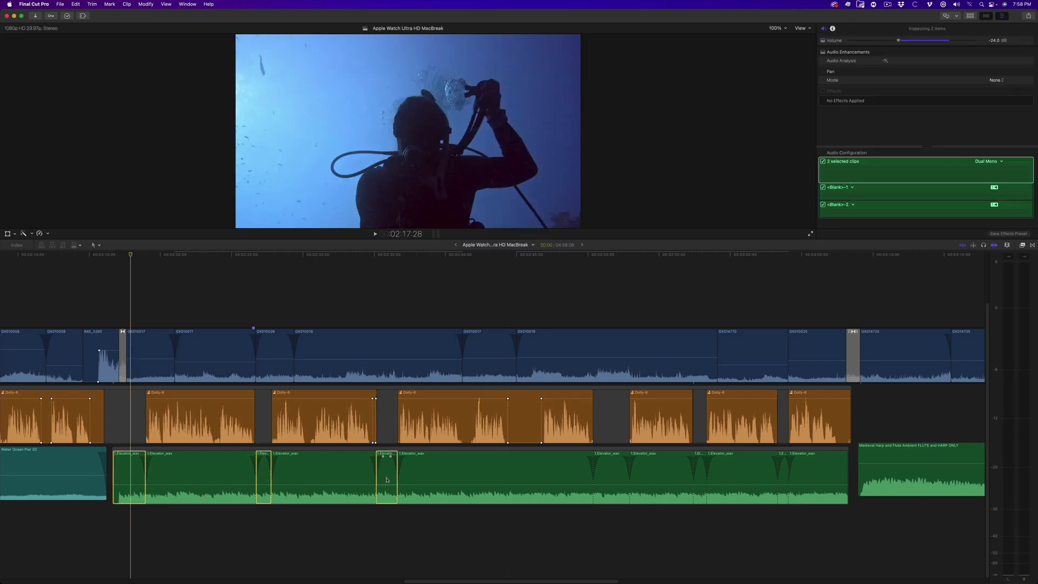
{"action": "left_click", "coordinate": [611, 478], "text": "super"}
{"action": "left_click", "coordinate": [700, 478], "text": "super"}
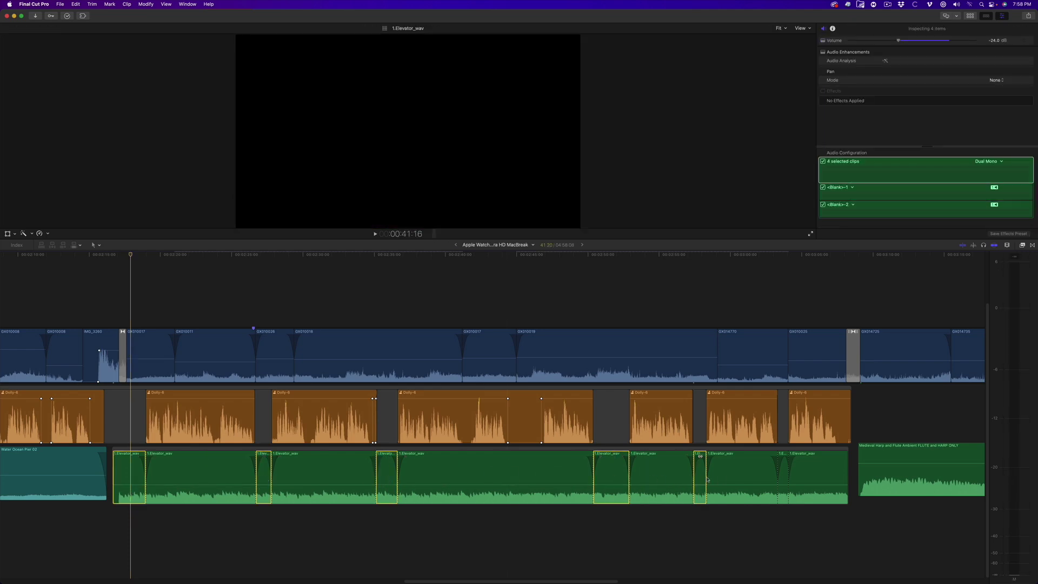
{"action": "left_click", "coordinate": [782, 478], "text": "super"}
{"action": "left_click", "coordinate": [146, 4]}
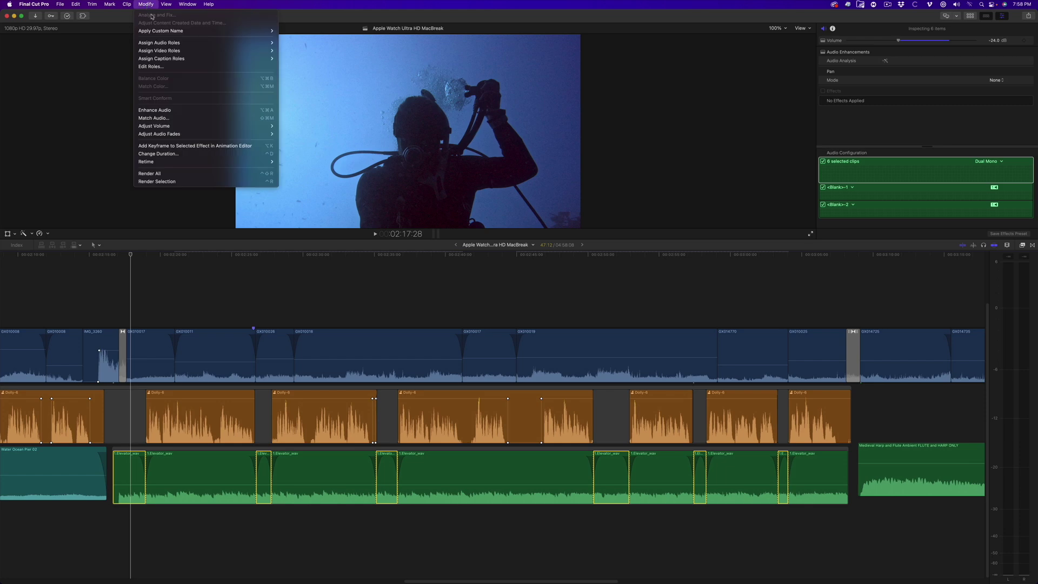
{"action": "mouse_move", "coordinate": [159, 125]}
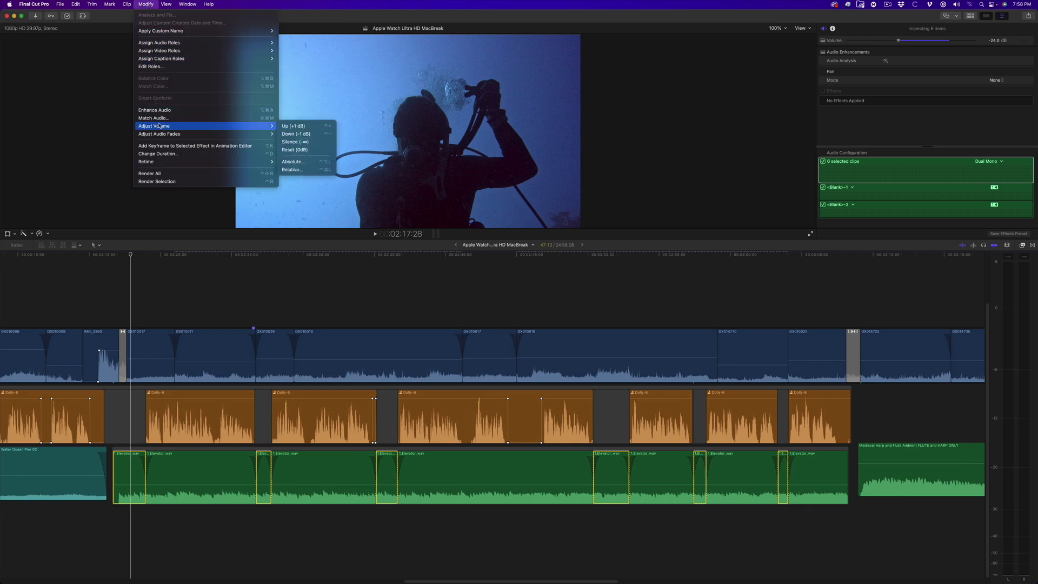
{"action": "left_click", "coordinate": [302, 169]}
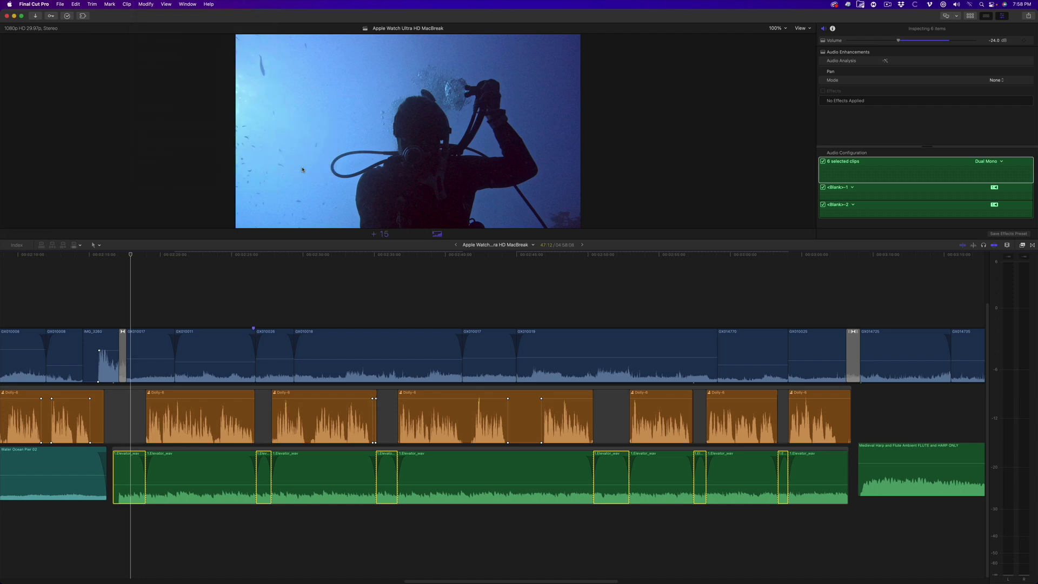
{"action": "key", "text": "Return"}
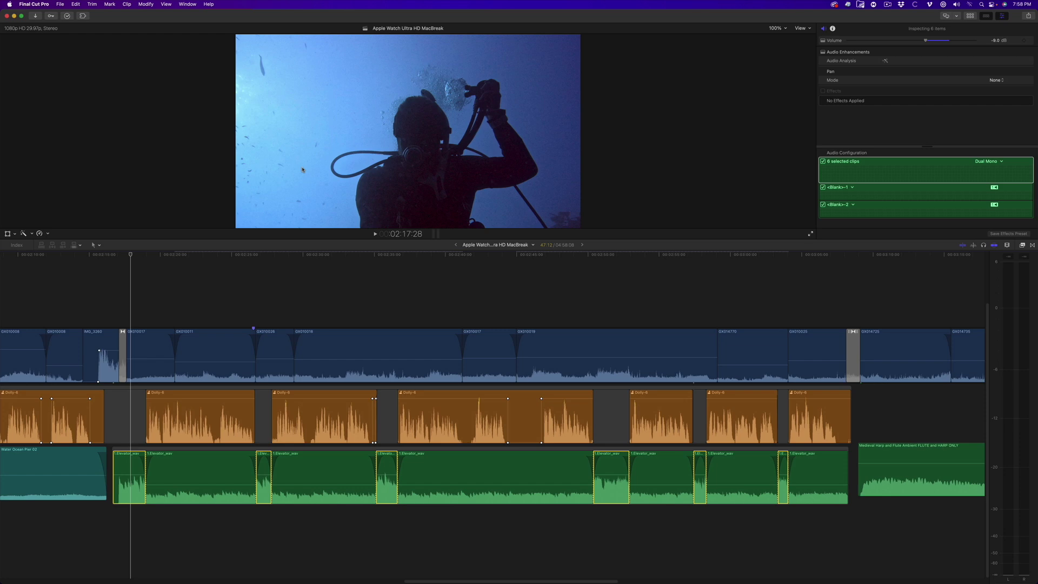
Play from around 02:15 to hear the boosted music, then marquee-select all twelve Elevator clips.
{"action": "left_click", "coordinate": [104, 255]}
{"action": "key", "text": "space"}
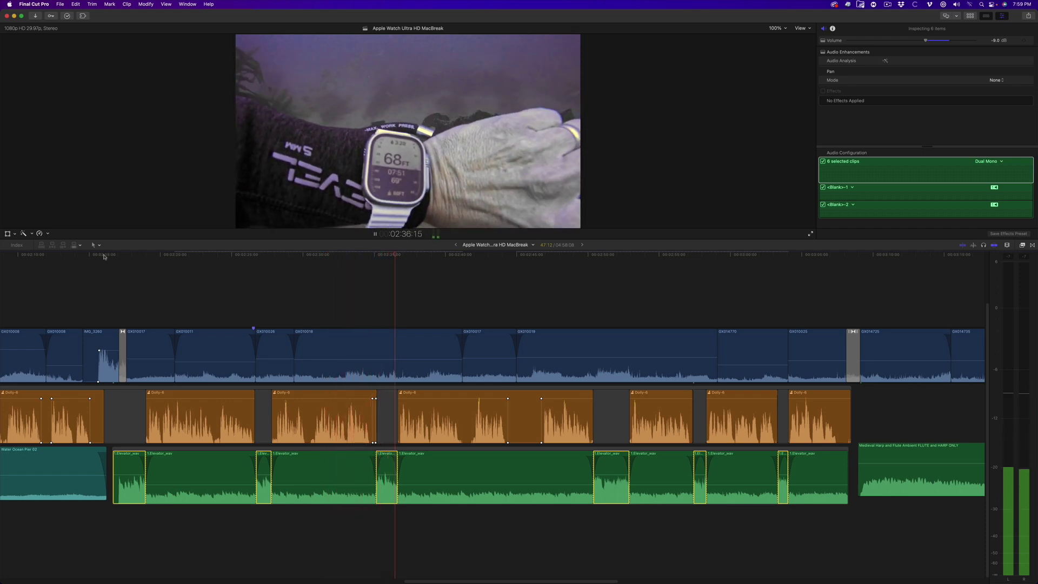
{"action": "key", "text": "space"}
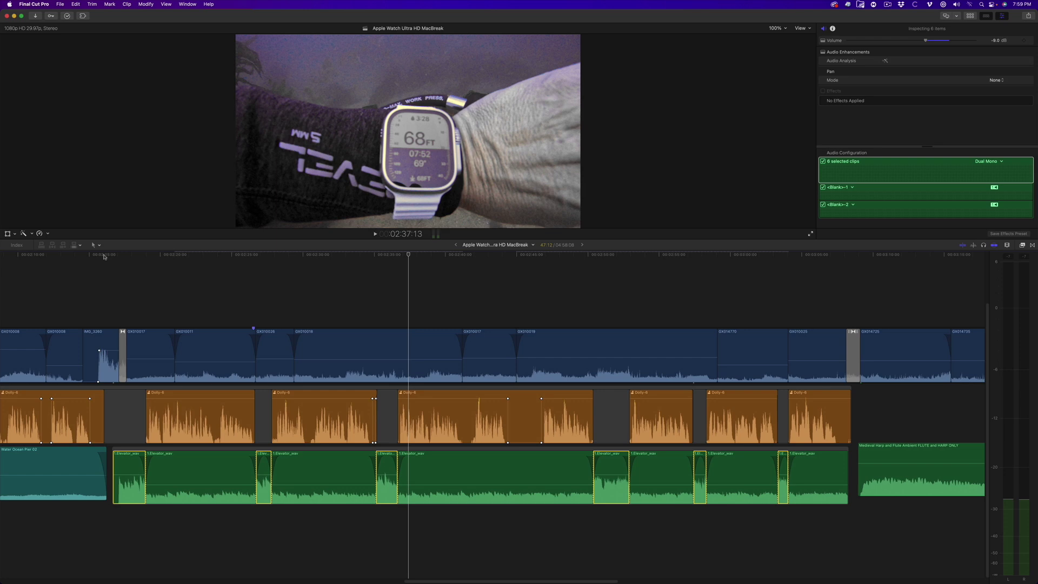
{"action": "left_click_drag", "start_coordinate": [829, 530], "coordinate": [127, 475]}
Expand Audio on the twelve music clips and adjust fade lengths on an upper and lower clip.
{"action": "right_click", "coordinate": [172, 473]}
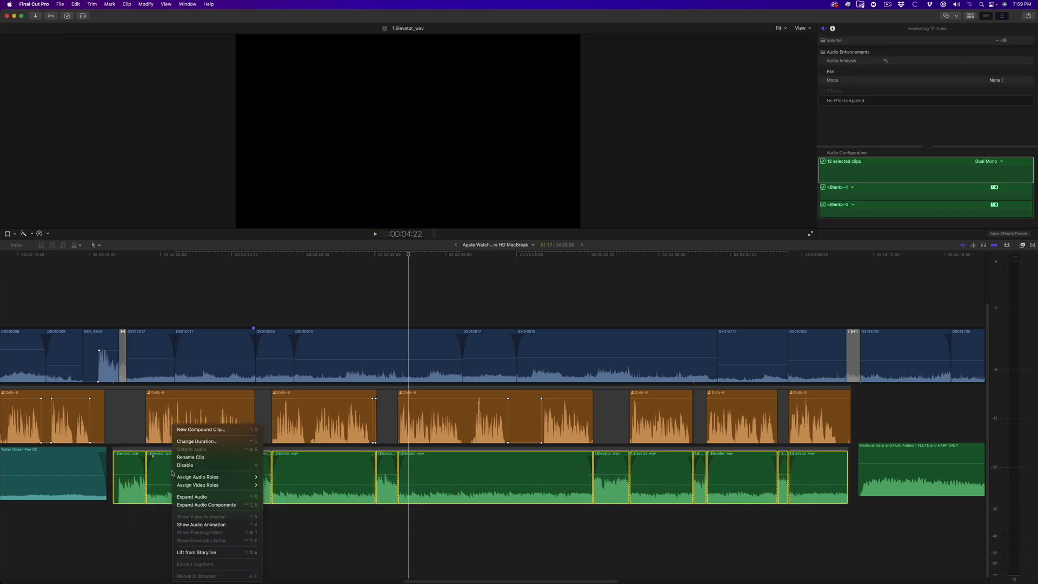
{"action": "left_click", "coordinate": [185, 496]}
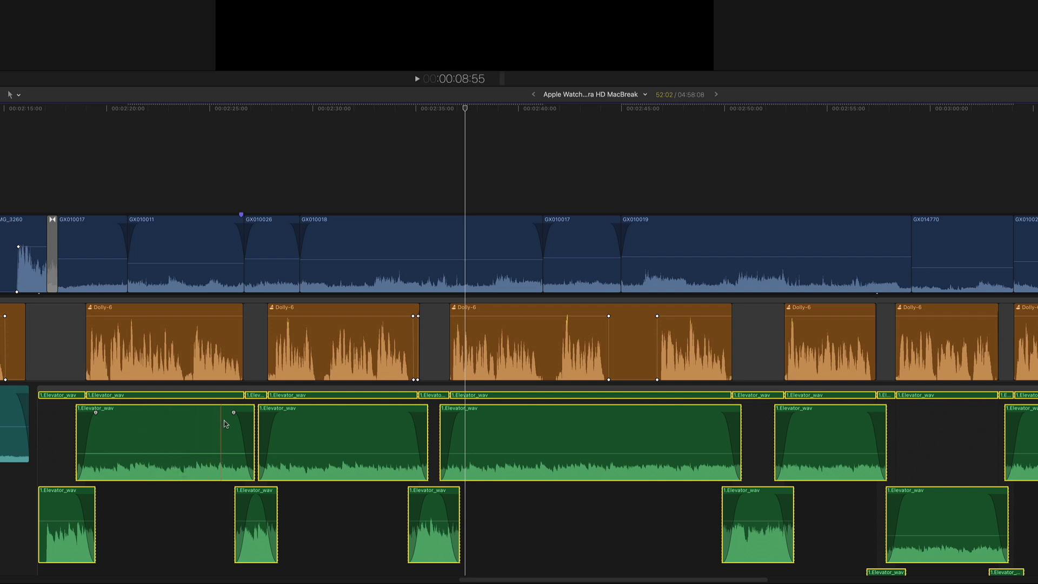
{"action": "left_click_drag", "start_coordinate": [233, 412], "coordinate": [224, 413]}
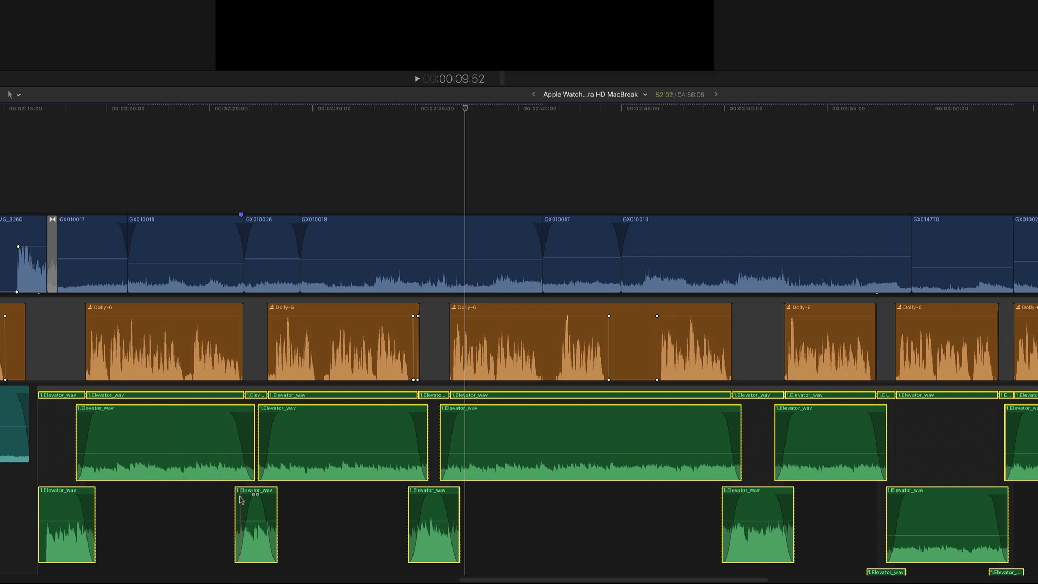
{"action": "left_click_drag", "start_coordinate": [242, 495], "coordinate": [250, 496]}
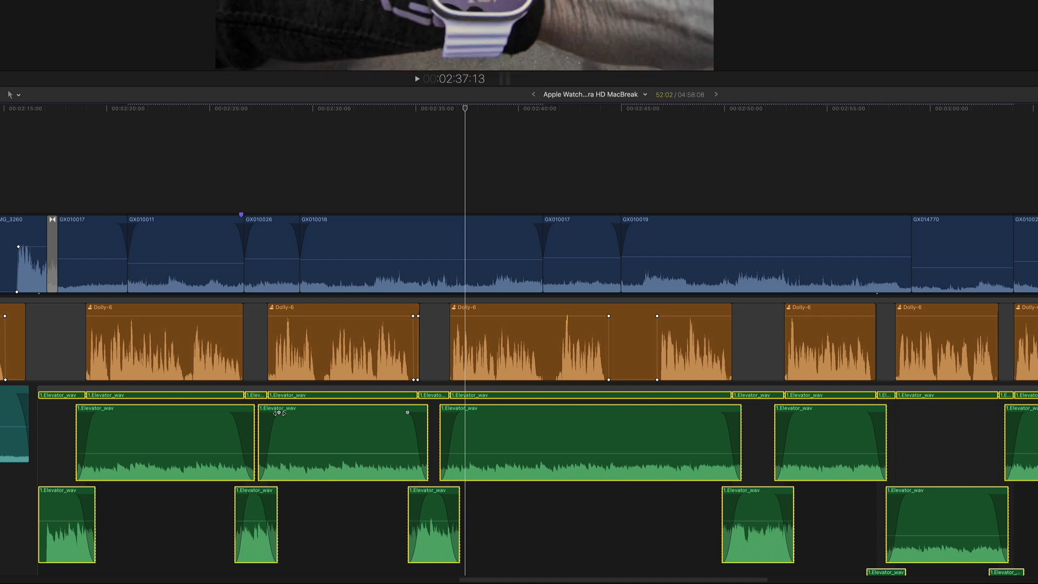
Try a Linear shape on one music piece's fade-in, then set it back to S-curve.
{"action": "right_click", "coordinate": [279, 412]}
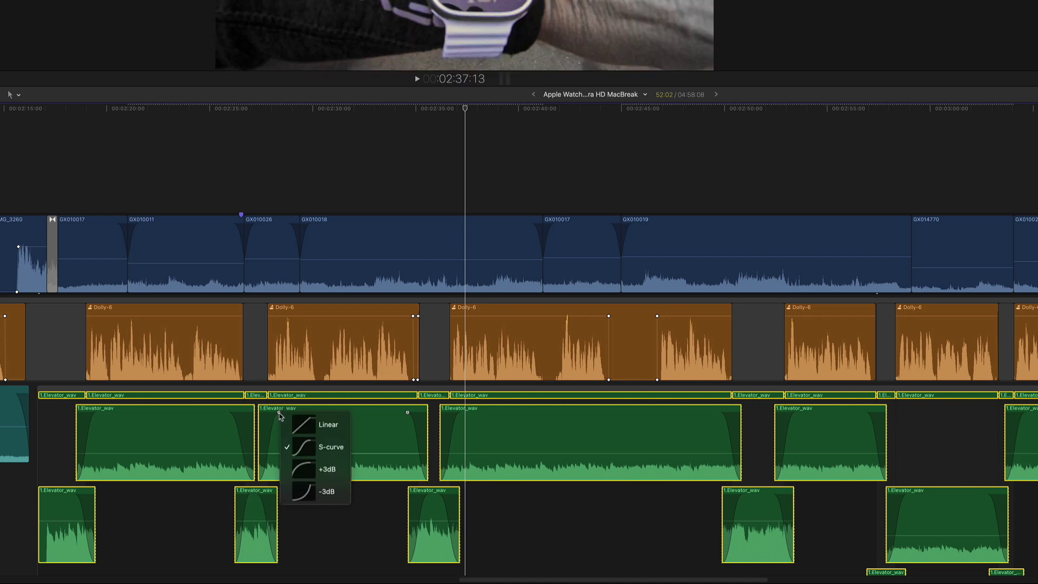
{"action": "left_click", "coordinate": [303, 429]}
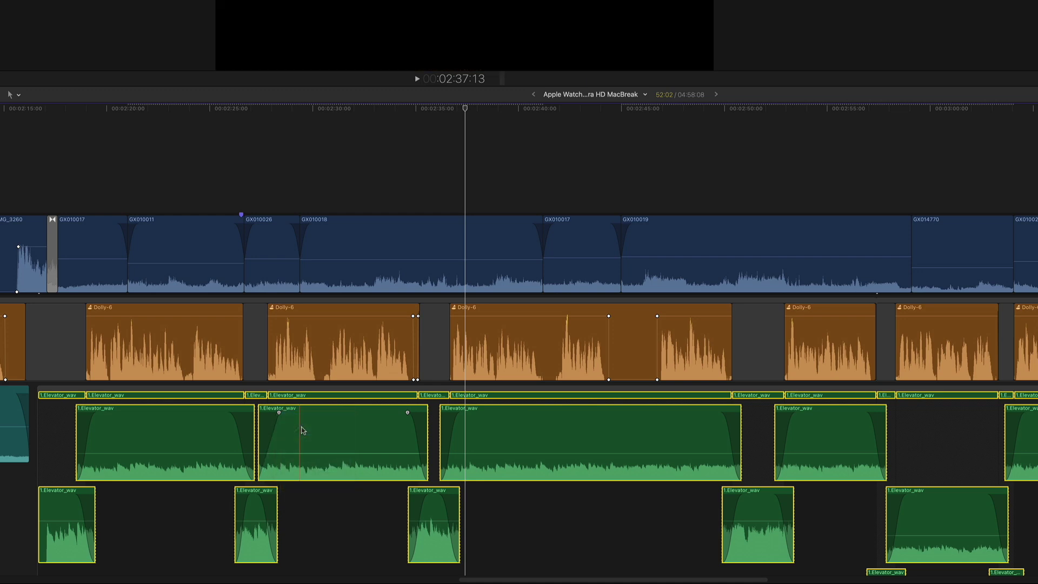
{"action": "right_click", "coordinate": [279, 412]}
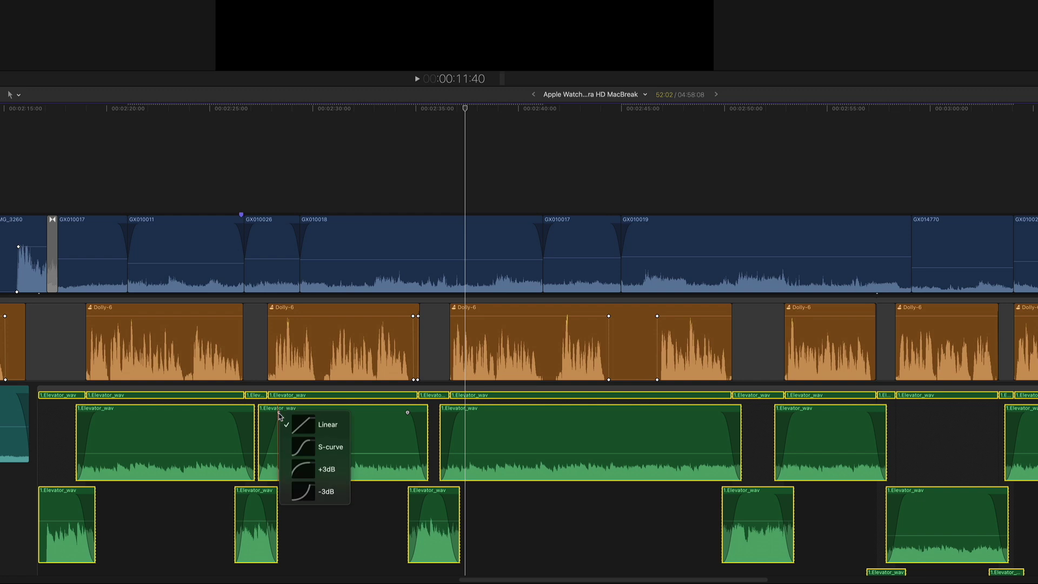
{"action": "left_click", "coordinate": [294, 444]}
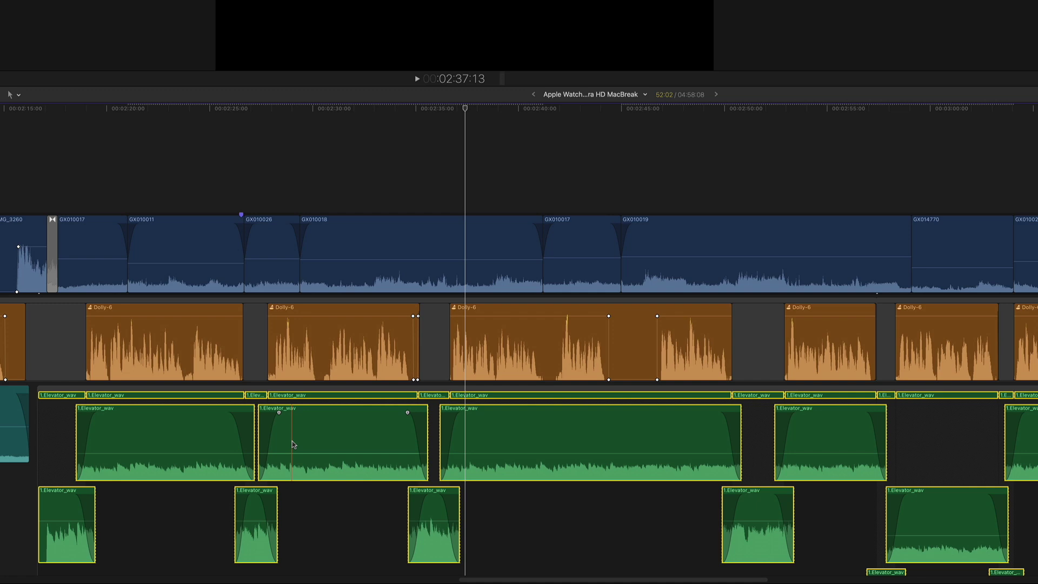
Apply Collapse Audio and Remove Fades to the music clips, then add cross dissolves with Command-T.
{"action": "right_click", "coordinate": [292, 445]}
{"action": "left_click", "coordinate": [302, 457]}
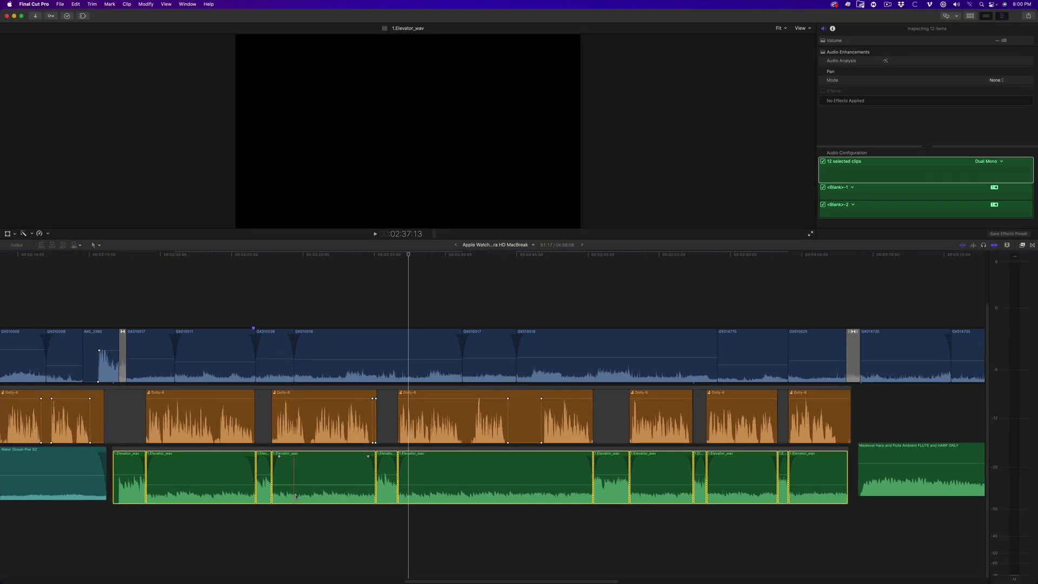
{"action": "left_click", "coordinate": [147, 4]}
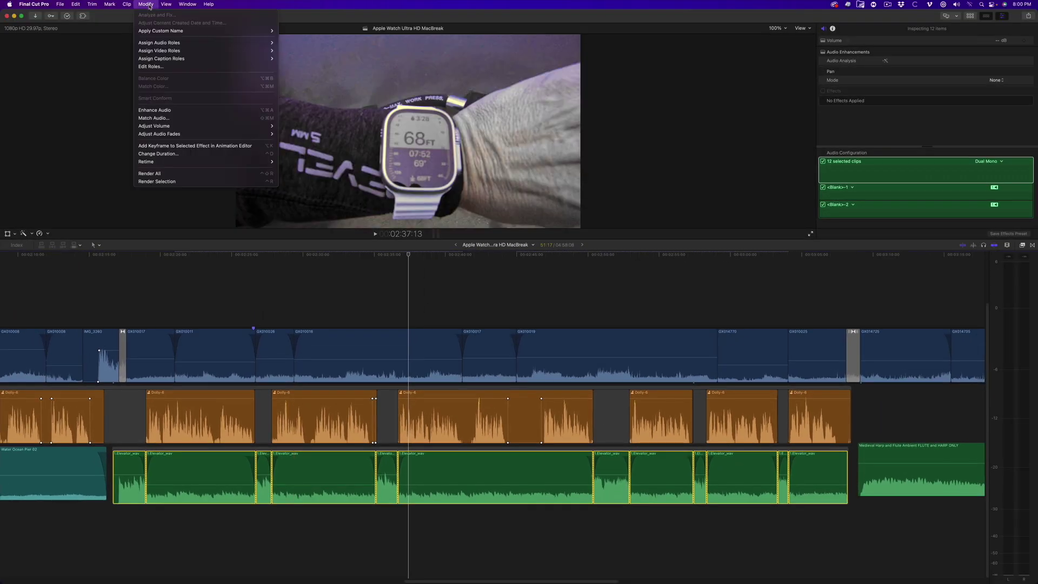
{"action": "mouse_move", "coordinate": [156, 135]}
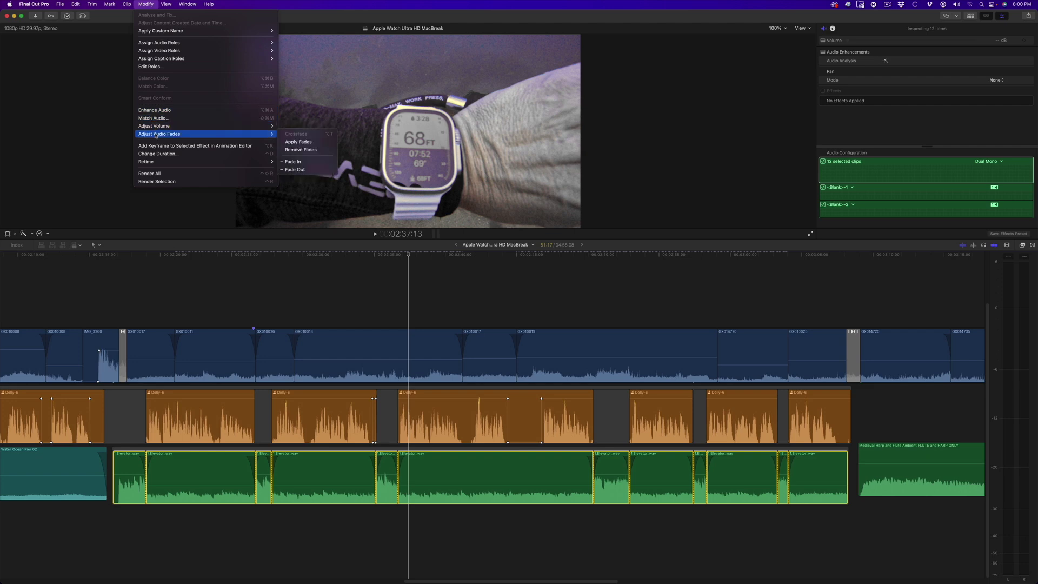
{"action": "left_click", "coordinate": [311, 150]}
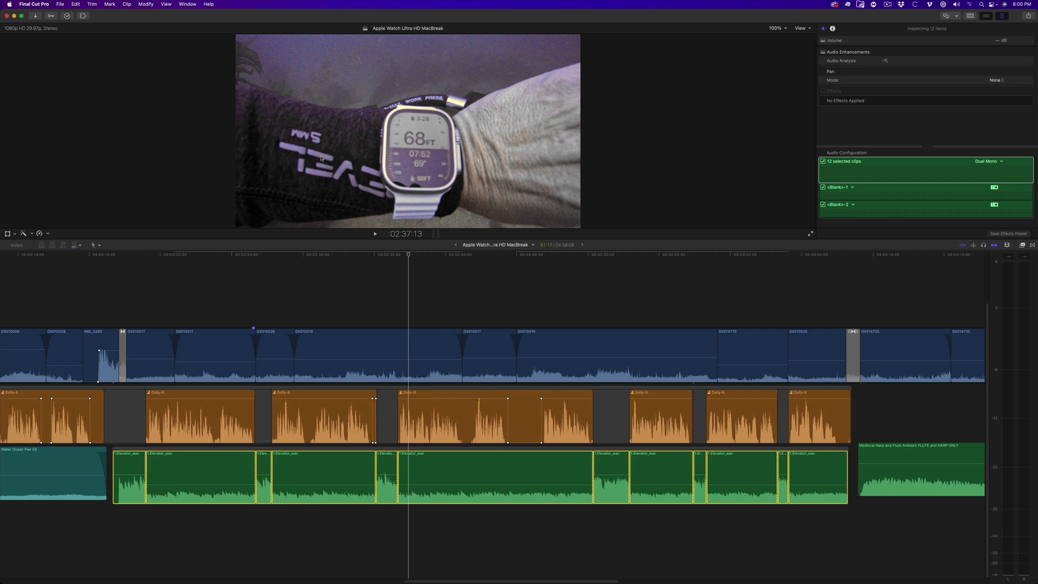
{"action": "key", "text": "super+t"}
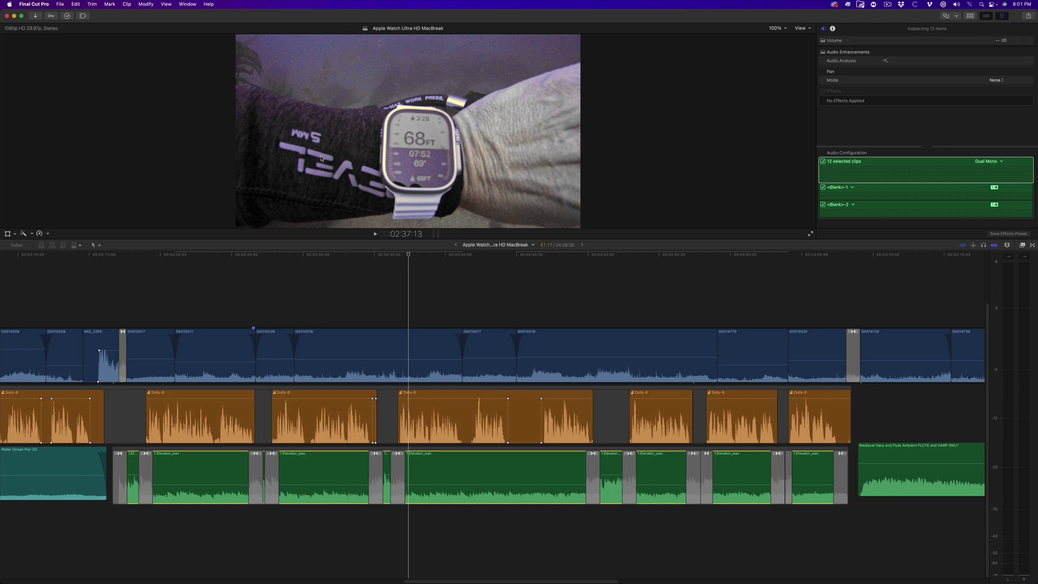
Select all ten crossfade transitions in the music lane.
{"action": "left_click", "coordinate": [707, 475]}
{"action": "left_click", "coordinate": [693, 475], "text": "super"}
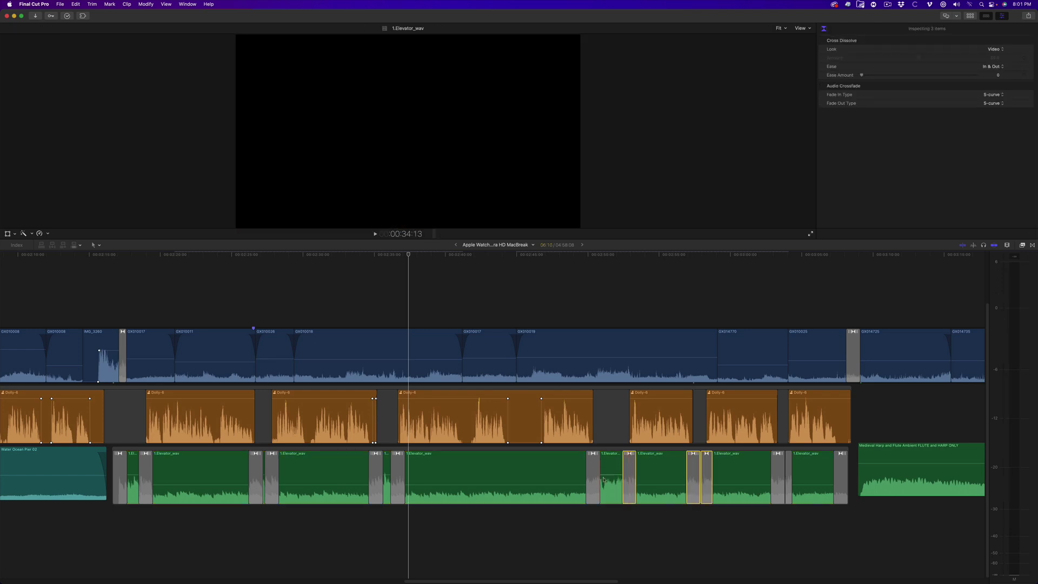
{"action": "left_click", "coordinate": [629, 475], "text": "super"}
{"action": "left_click", "coordinate": [592, 476], "text": "super"}
{"action": "left_click", "coordinate": [398, 475], "text": "super"}
{"action": "left_click", "coordinate": [375, 476], "text": "super"}
{"action": "left_click", "coordinate": [272, 475], "text": "super"}
{"action": "left_click", "coordinate": [257, 475], "text": "super"}
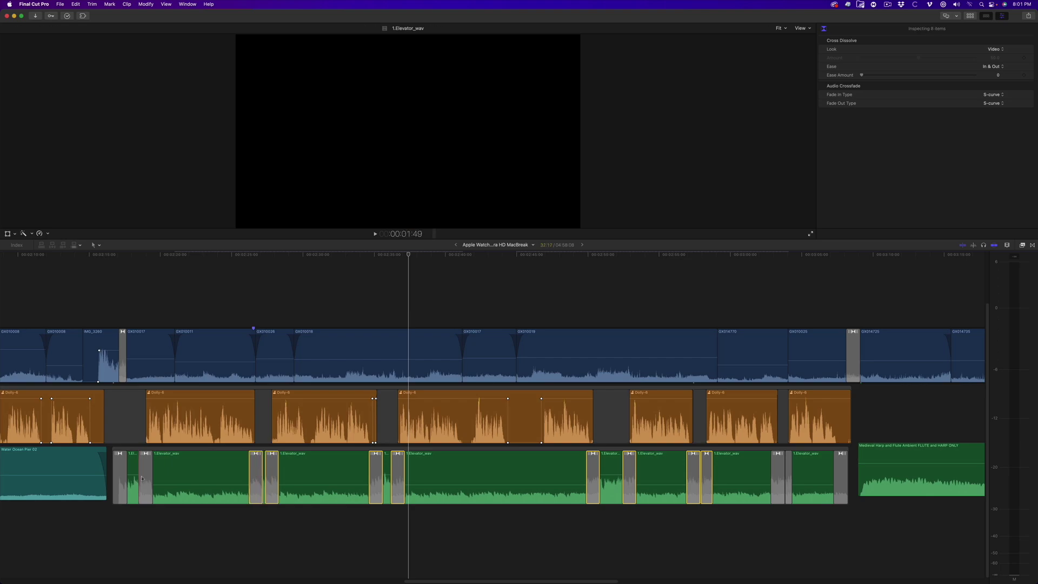
{"action": "left_click", "coordinate": [146, 476], "text": "super"}
{"action": "left_click", "coordinate": [119, 476], "text": "super"}
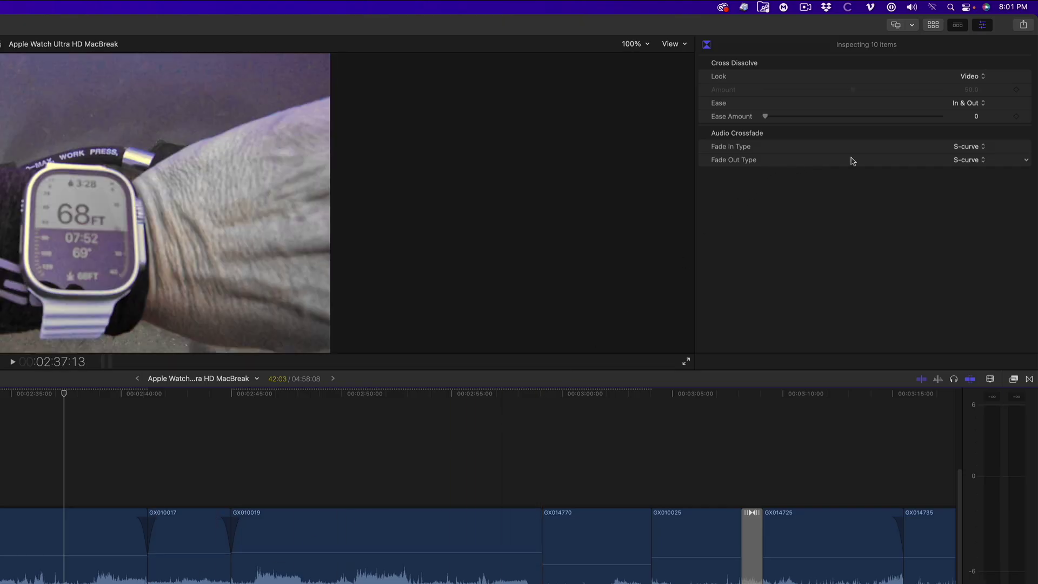
Set Fade In Type and Fade Out Type to Linear, then play from around 02:30.
{"action": "left_click", "coordinate": [971, 147]}
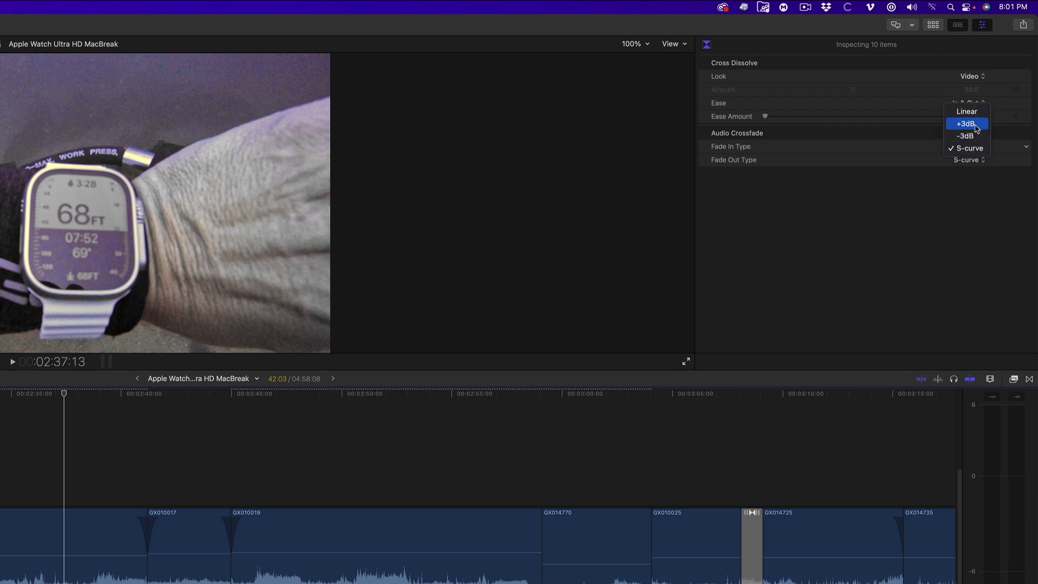
{"action": "left_click", "coordinate": [967, 111]}
{"action": "left_click", "coordinate": [971, 161]}
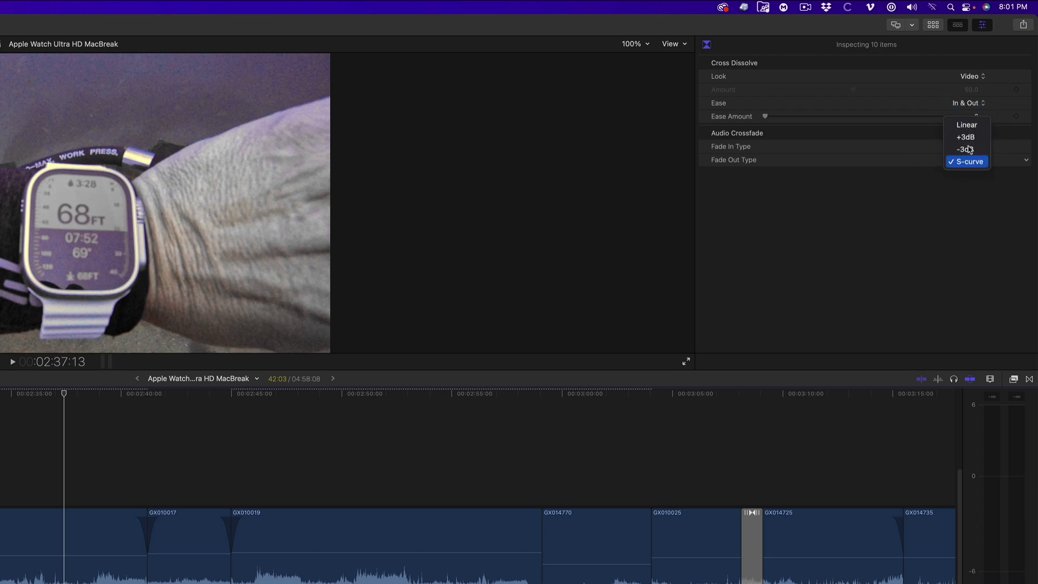
{"action": "left_click", "coordinate": [970, 128]}
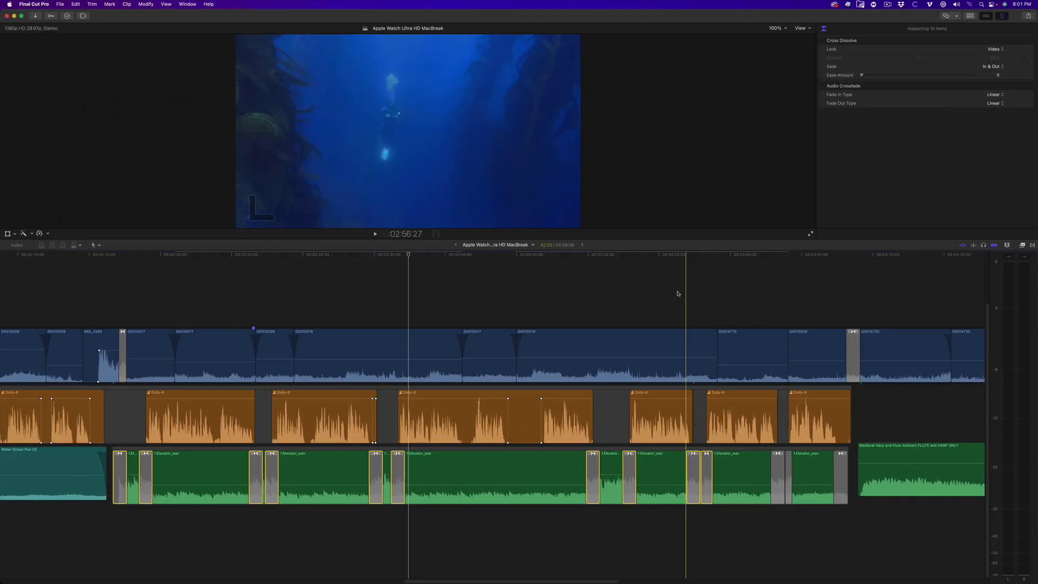
{"action": "left_click", "coordinate": [303, 319]}
{"action": "key", "text": "space"}
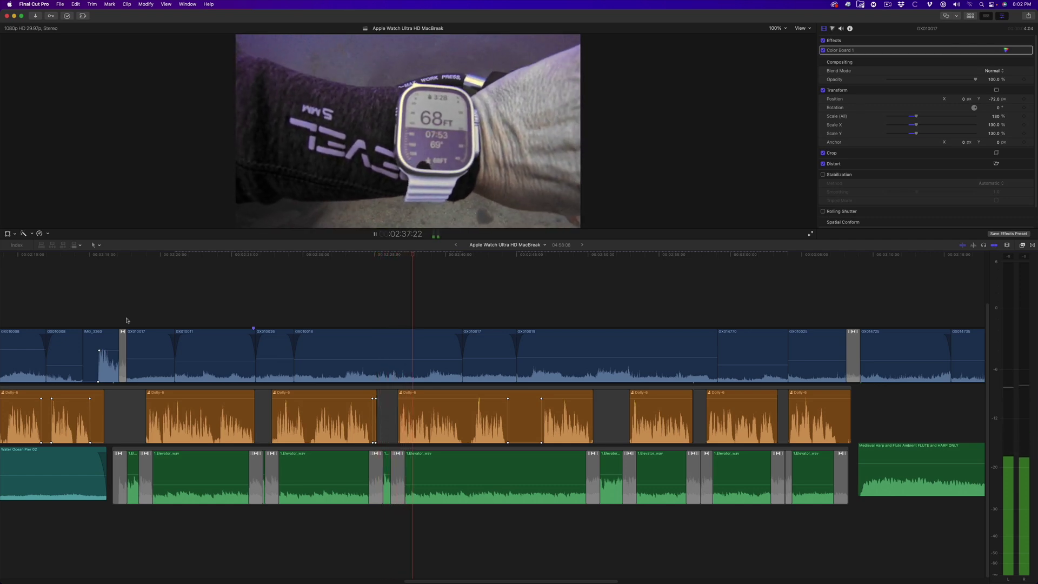
Zoom into the timeline and drag the Elevator_wav edit point left to the voiceover clip's end.
{"action": "key", "text": "space"}
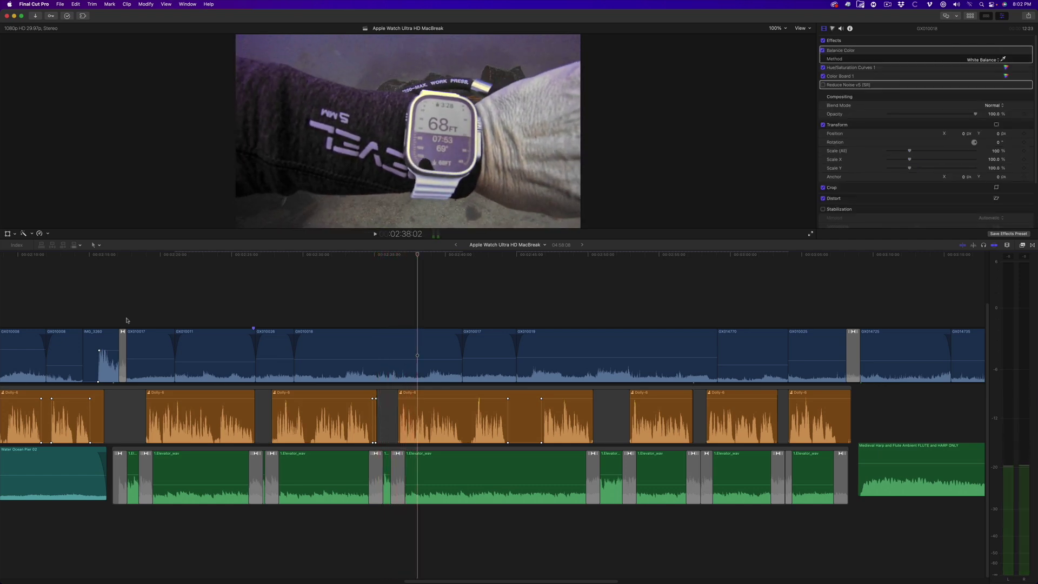
{"action": "key", "text": "super+equal"}
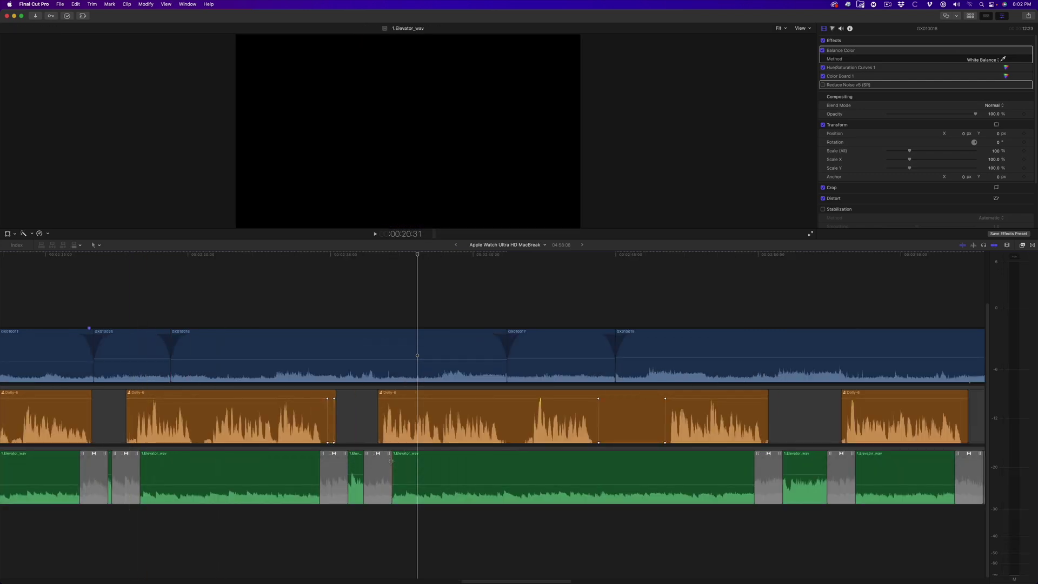
{"action": "left_click_drag", "start_coordinate": [391, 460], "coordinate": [335, 456]}
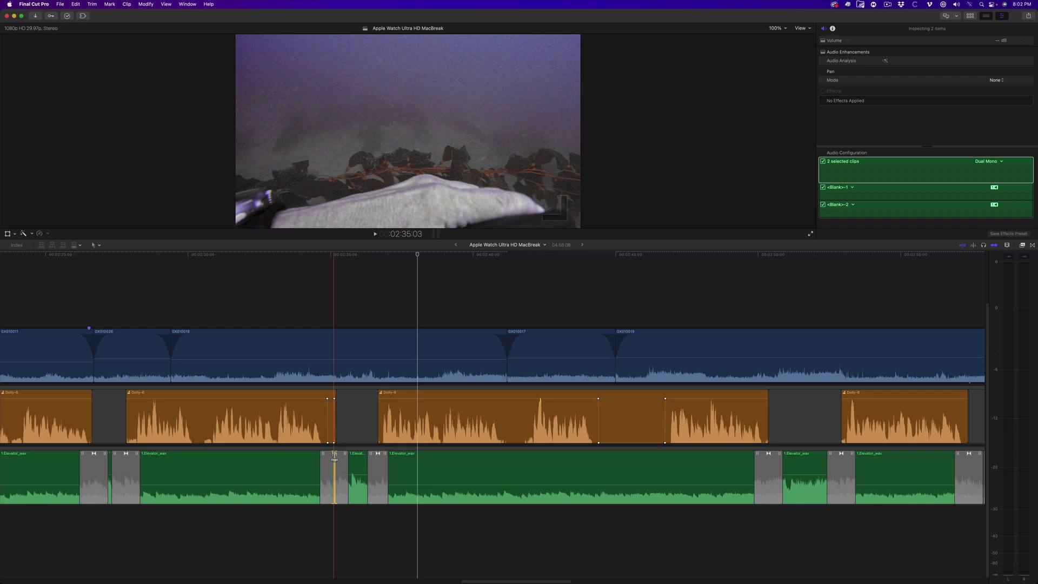